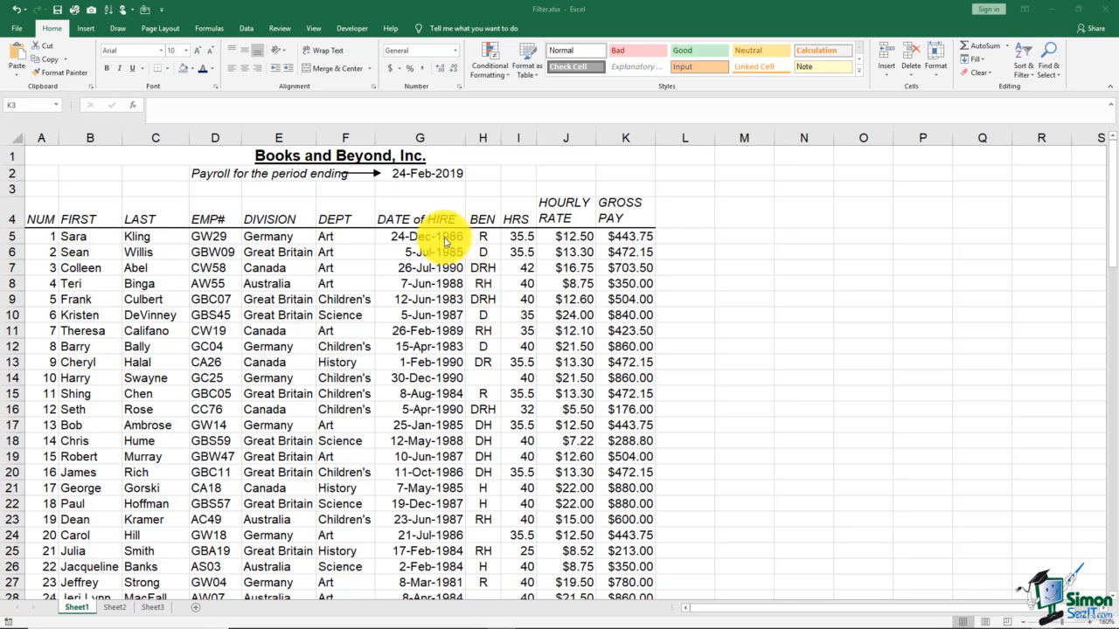
# Step: Sort the payroll list by HRS from smallest to largest
pyautogui.click(400, 215)
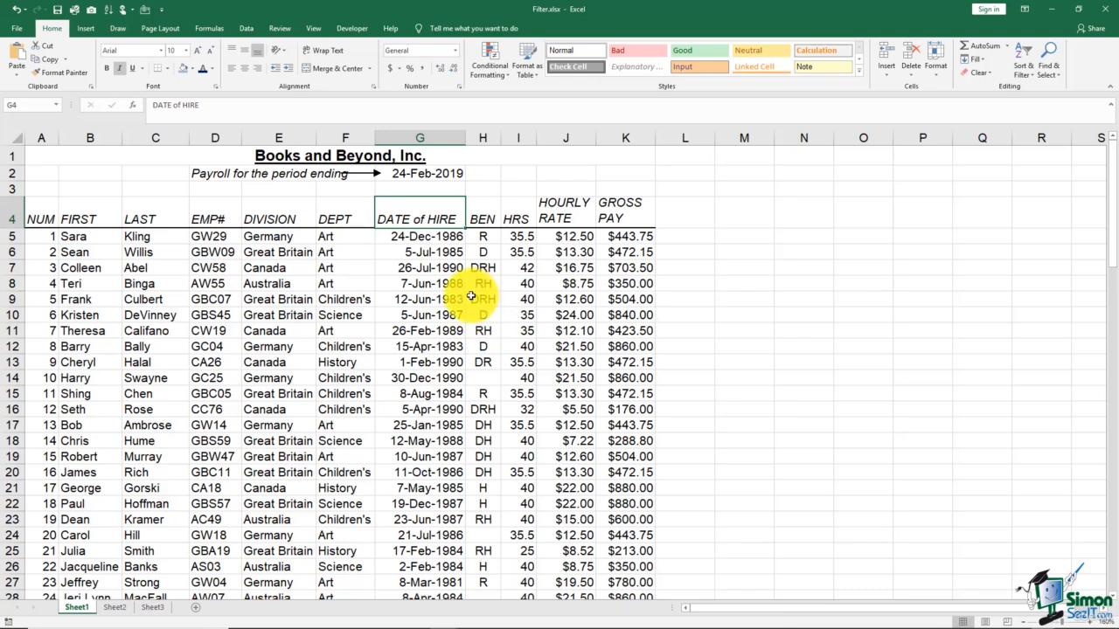
pyautogui.click(521, 269)
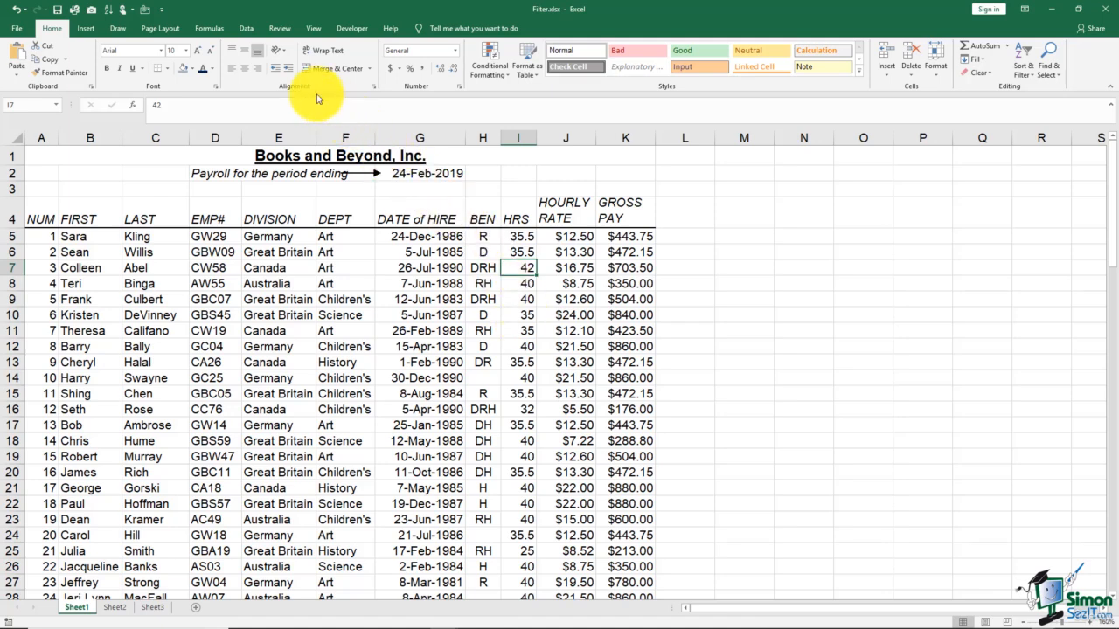
pyautogui.click(247, 29)
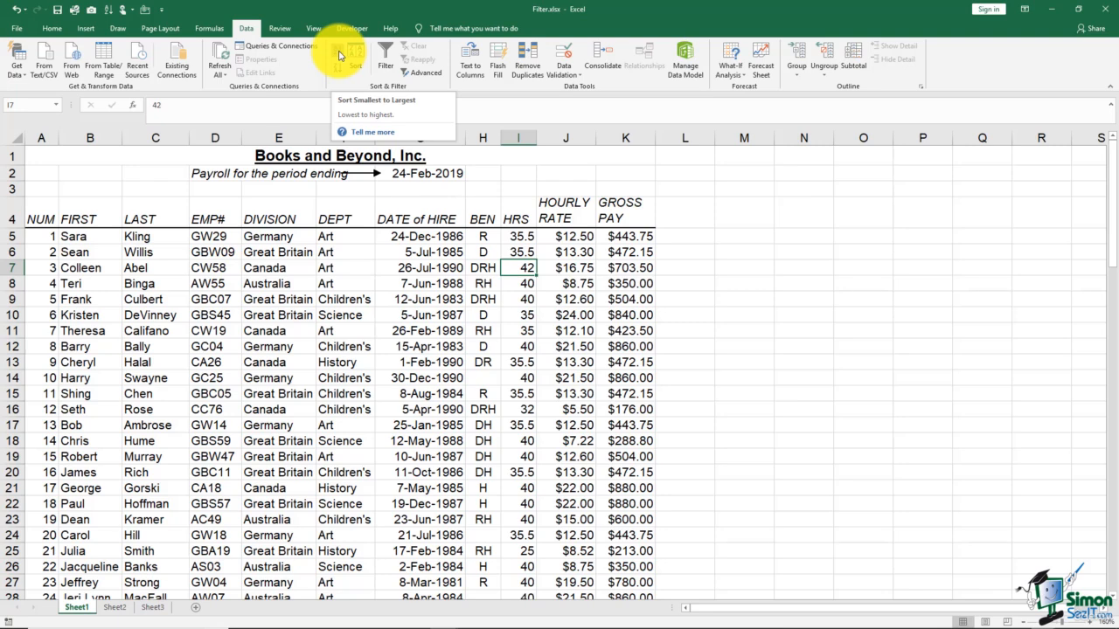
pyautogui.click(339, 54)
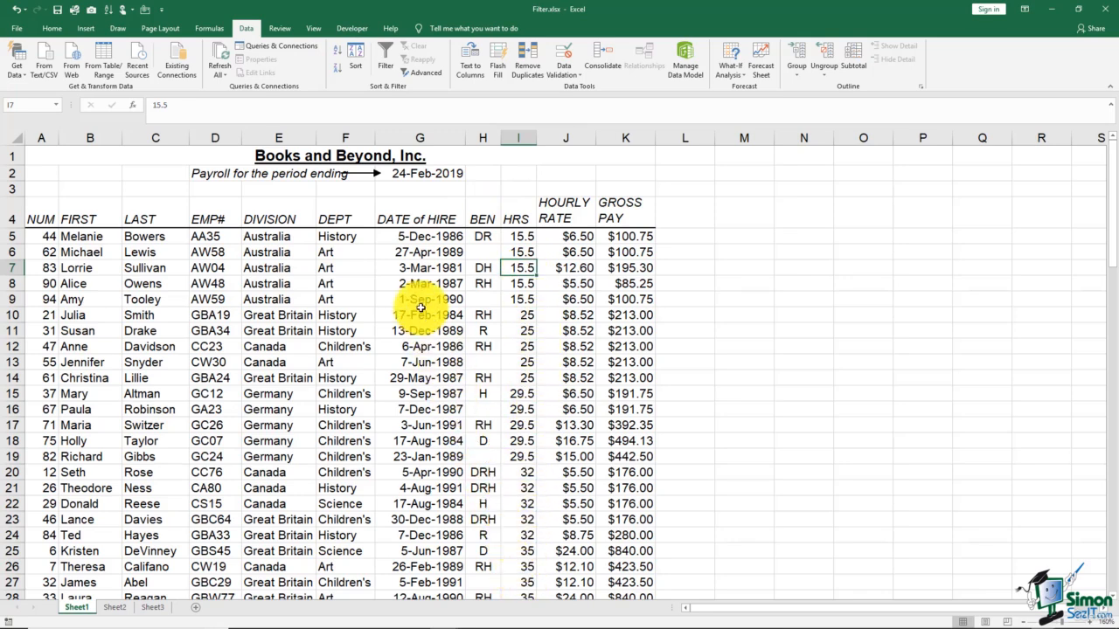
# Step: Reverse the HRS sort to largest to smallest, and restore the original row order by sorting NUM from smallest to largest
pyautogui.click(339, 73)
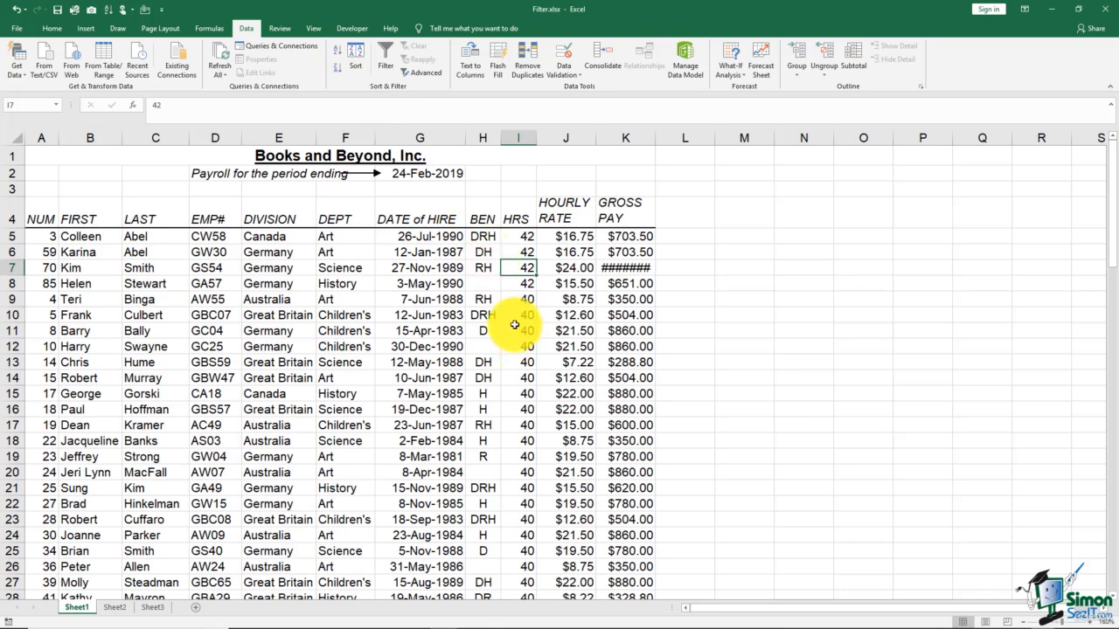
pyautogui.click(42, 261)
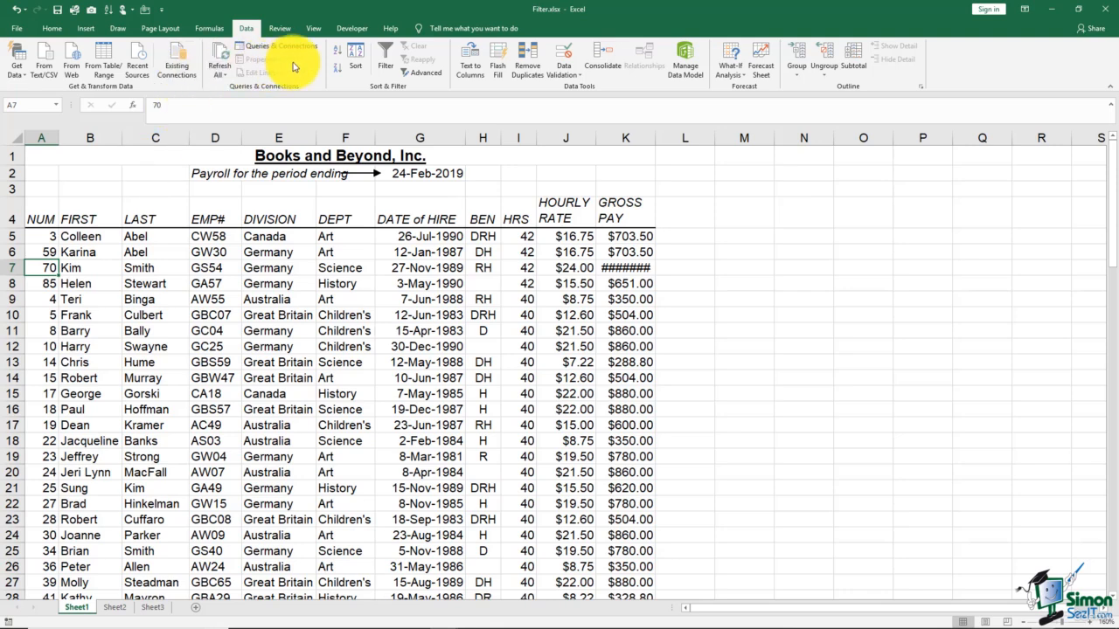
pyautogui.click(339, 54)
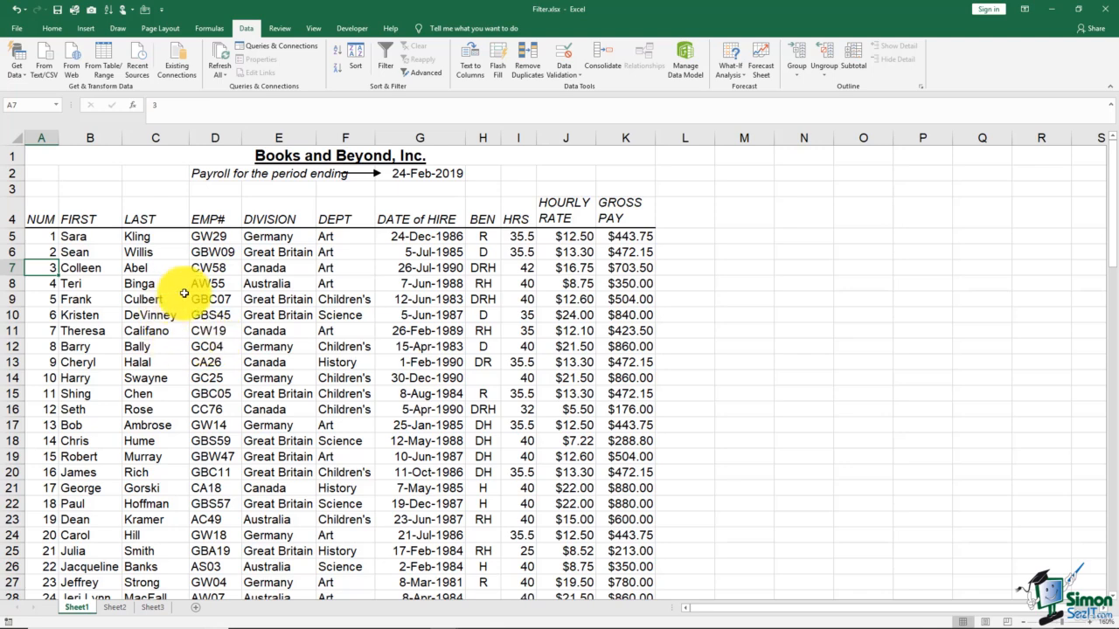
# Step: Sort the payroll list by DIVISION from A to Z, and re-sort it by DATE of HIRE from oldest to newest
pyautogui.click(267, 271)
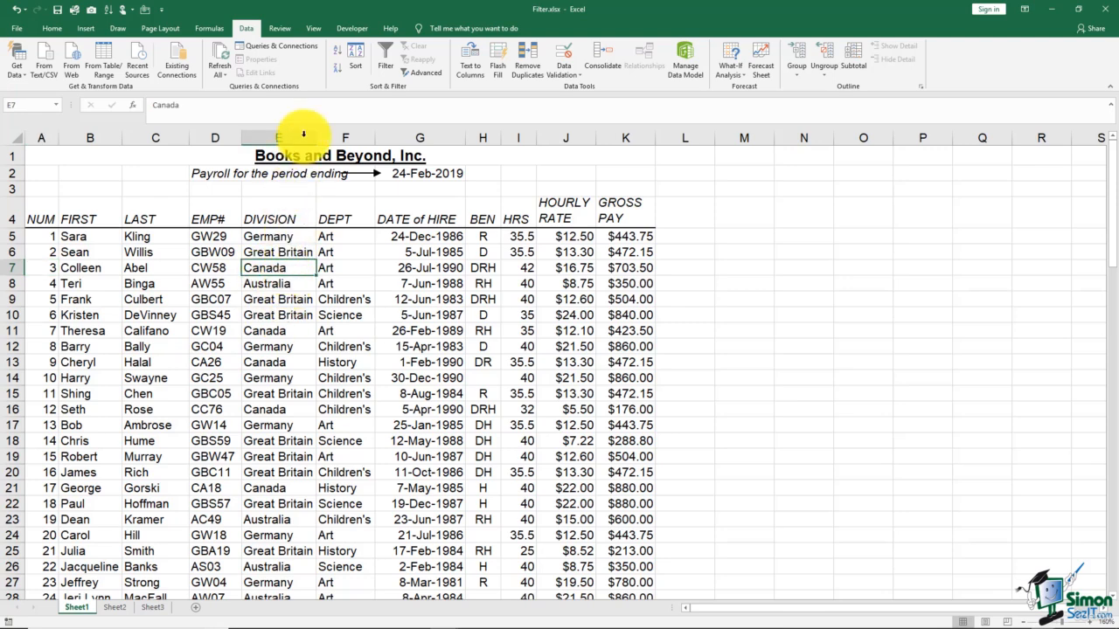
pyautogui.click(337, 56)
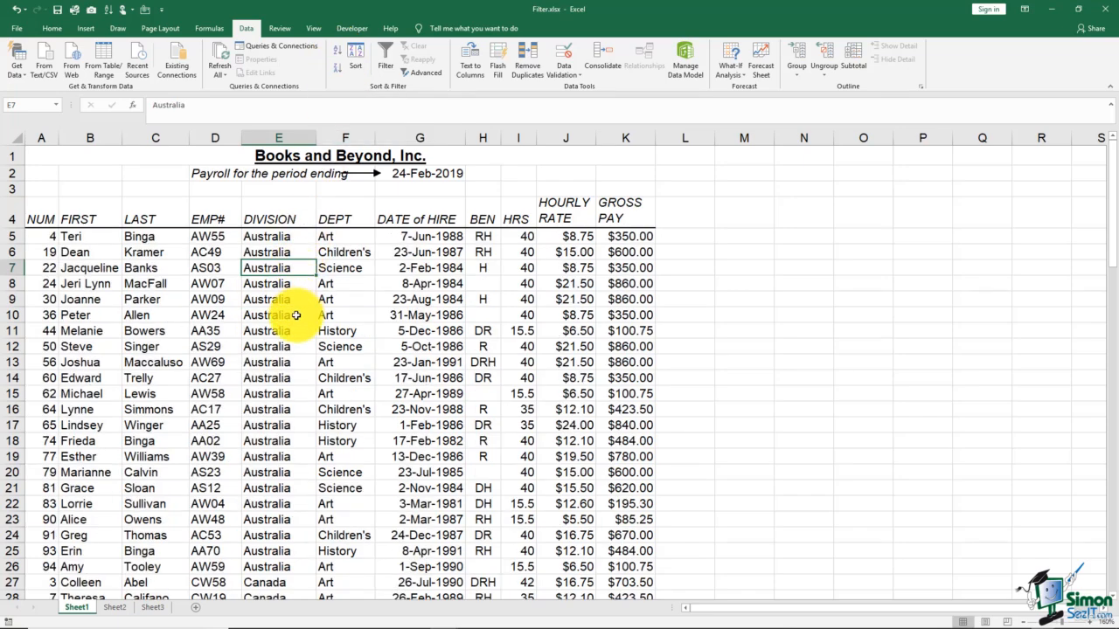
pyautogui.scroll(-8, 297, 315)
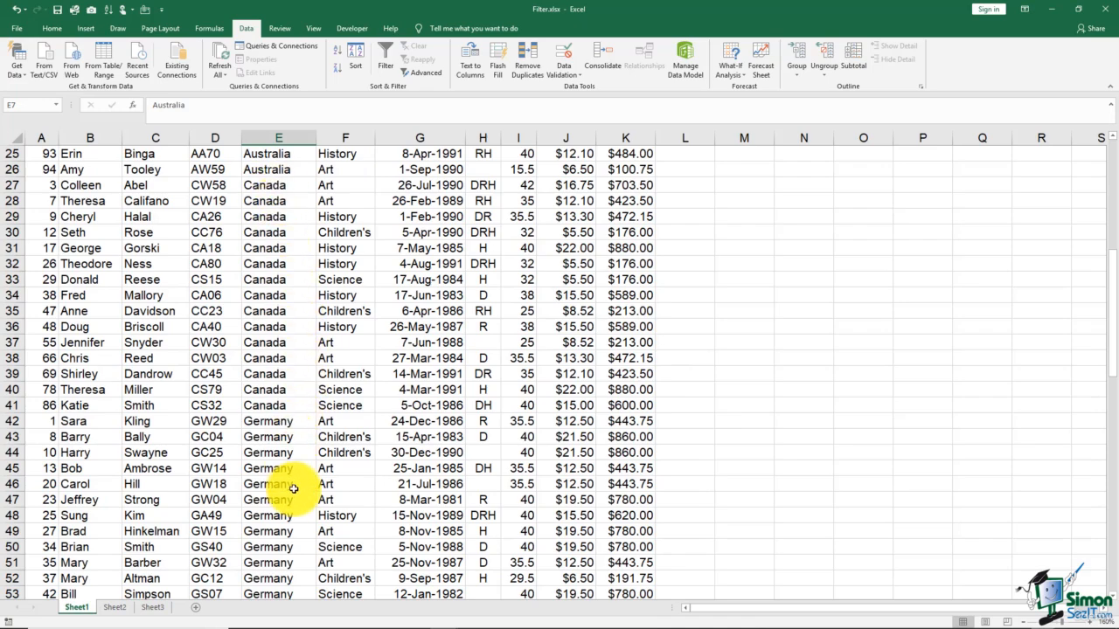
pyautogui.scroll(8, 297, 512)
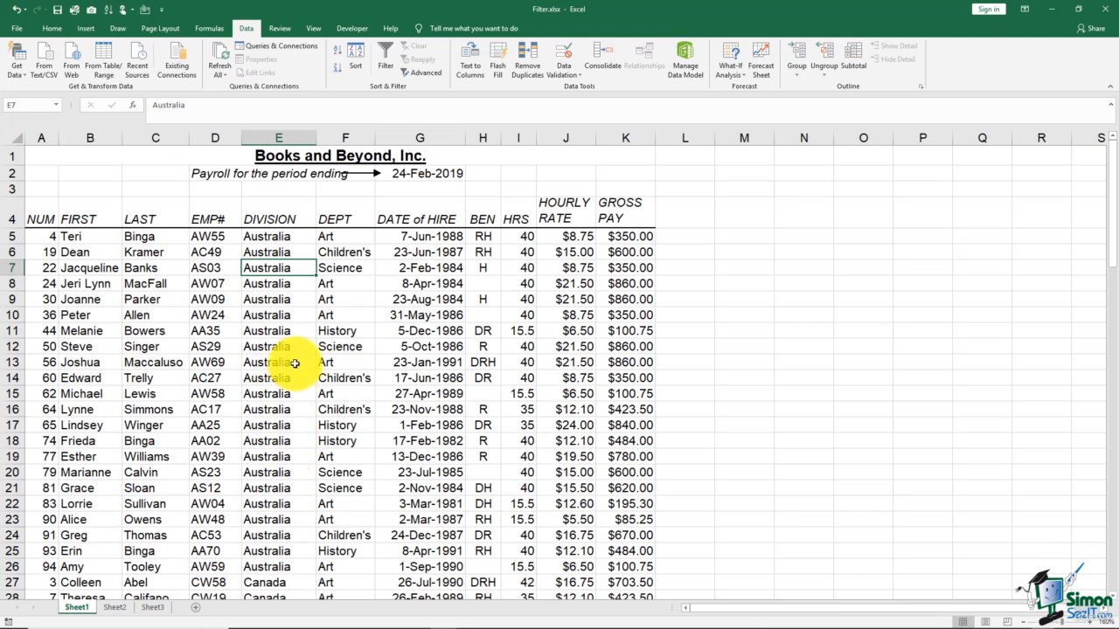
pyautogui.click(403, 283)
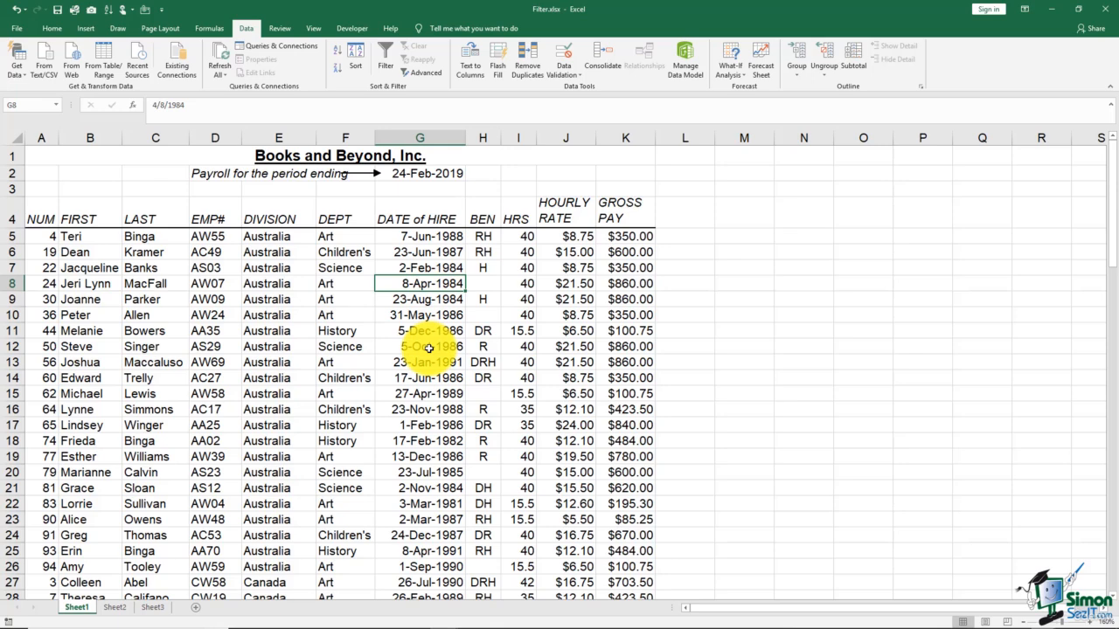
pyautogui.click(338, 54)
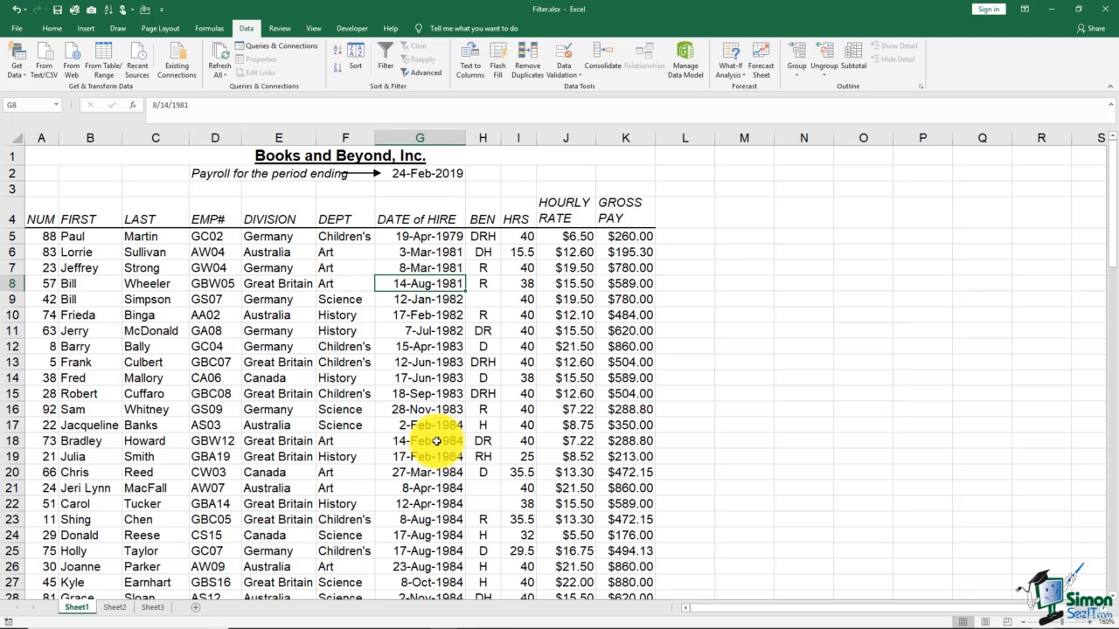
# Step: Set up a custom sort of the payroll list with LAST as the first level and FIRST as the second
pyautogui.click(158, 268)
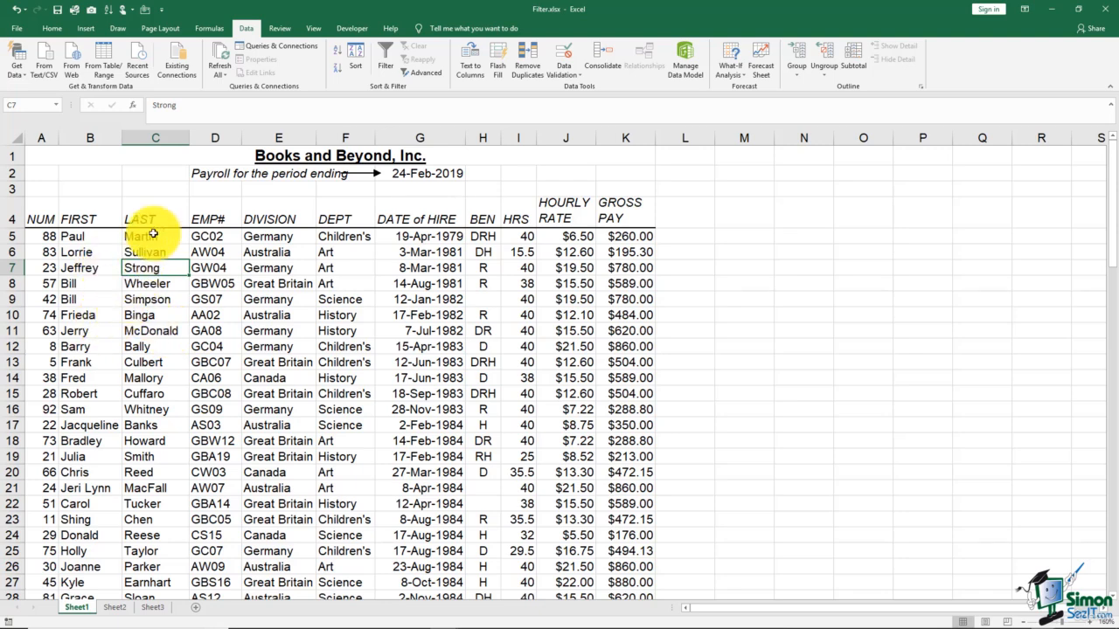
pyautogui.click(356, 72)
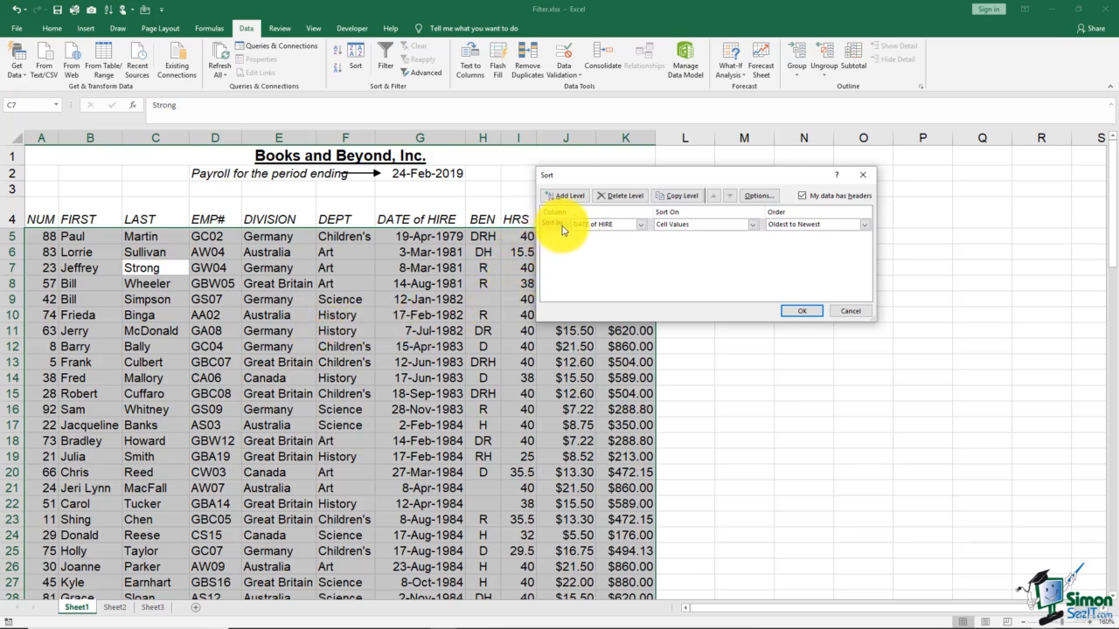
pyautogui.click(641, 223)
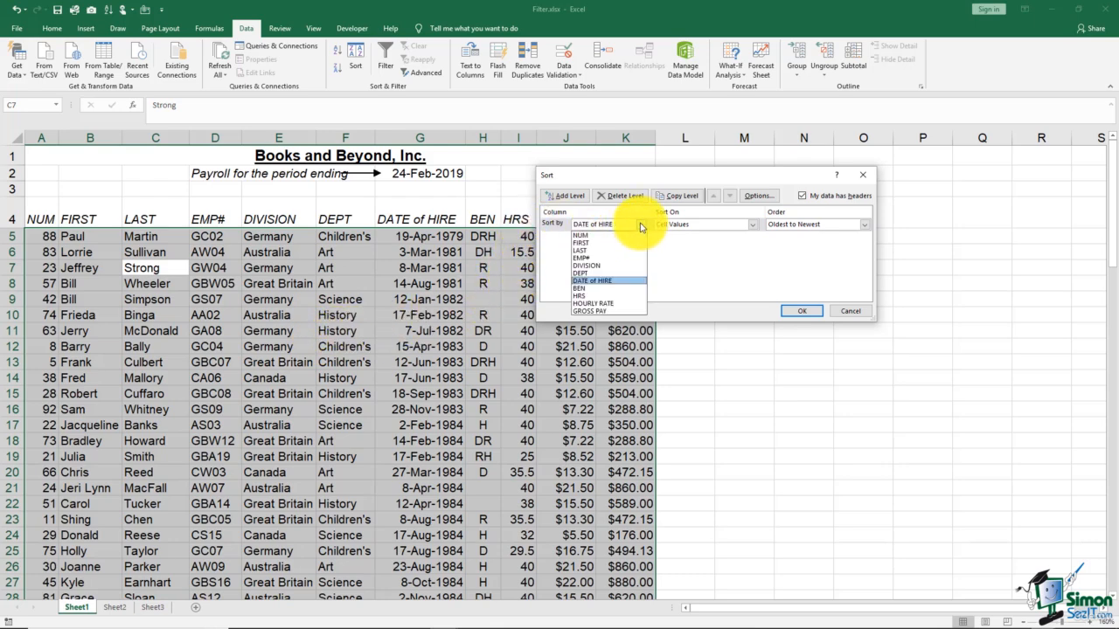
pyautogui.click(586, 252)
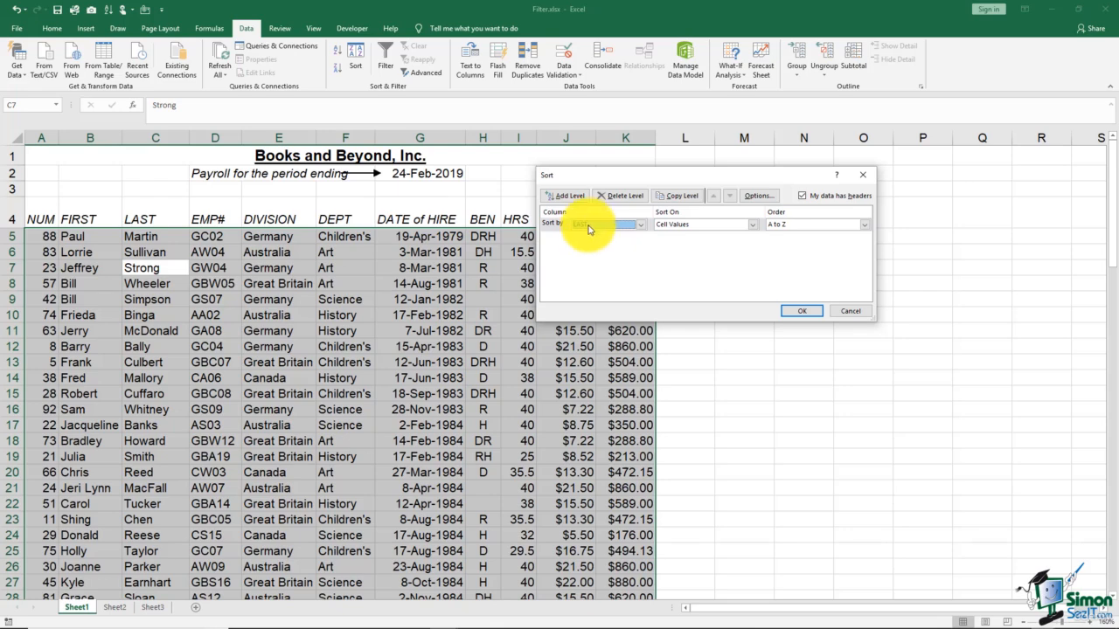
pyautogui.click(566, 196)
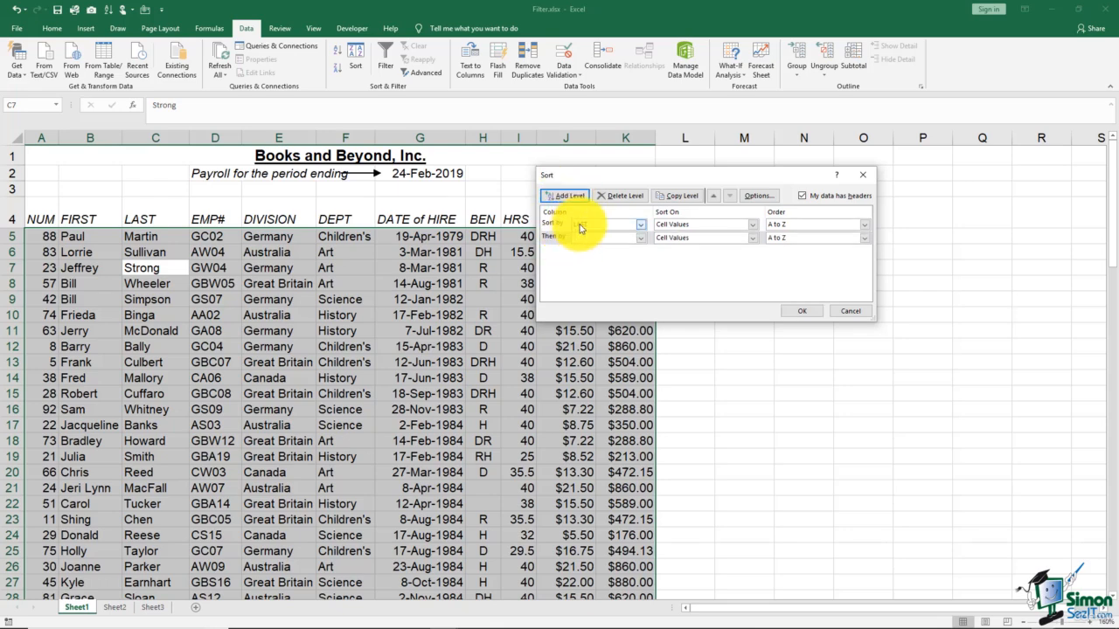
pyautogui.click(639, 241)
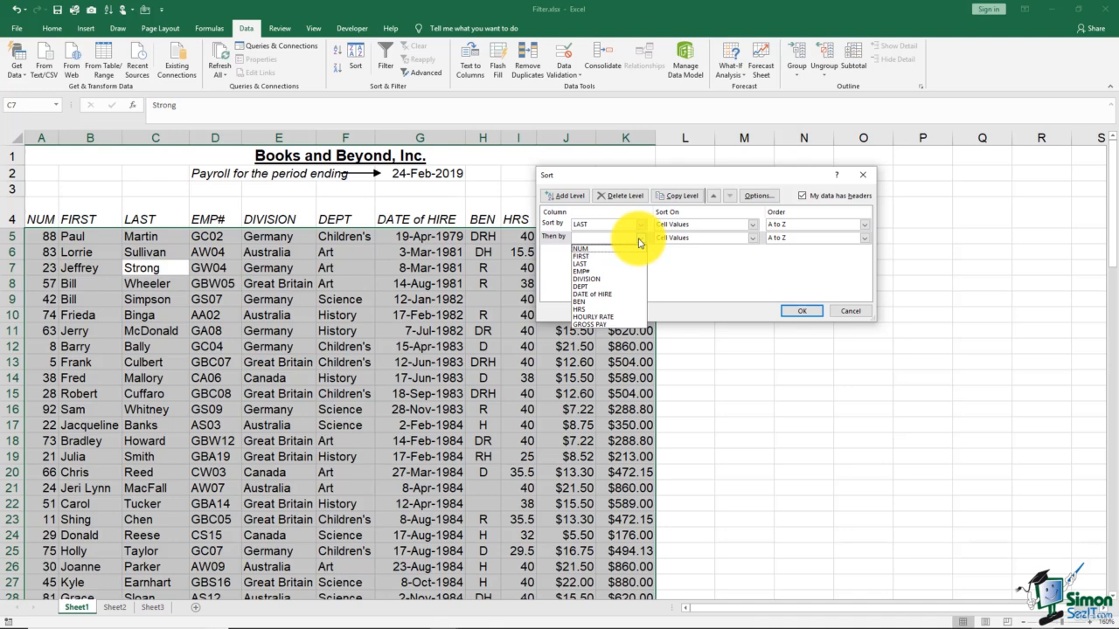
pyautogui.click(581, 256)
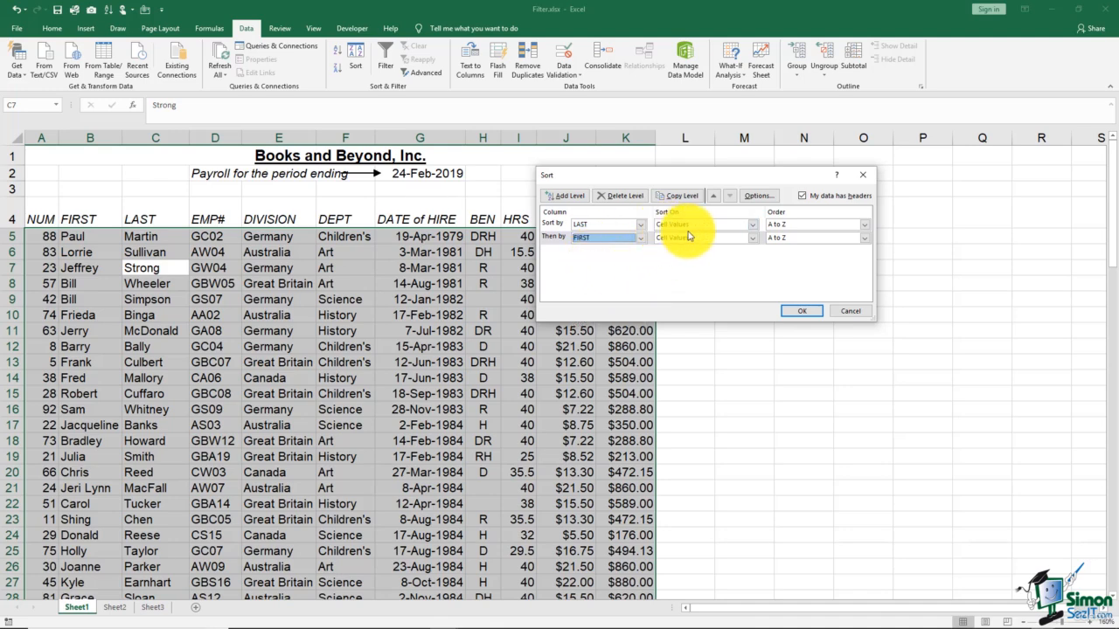
# Step: Keep the LAST level sorting on Cell Values in A to Z order, and apply the two-level sort
pyautogui.click(752, 225)
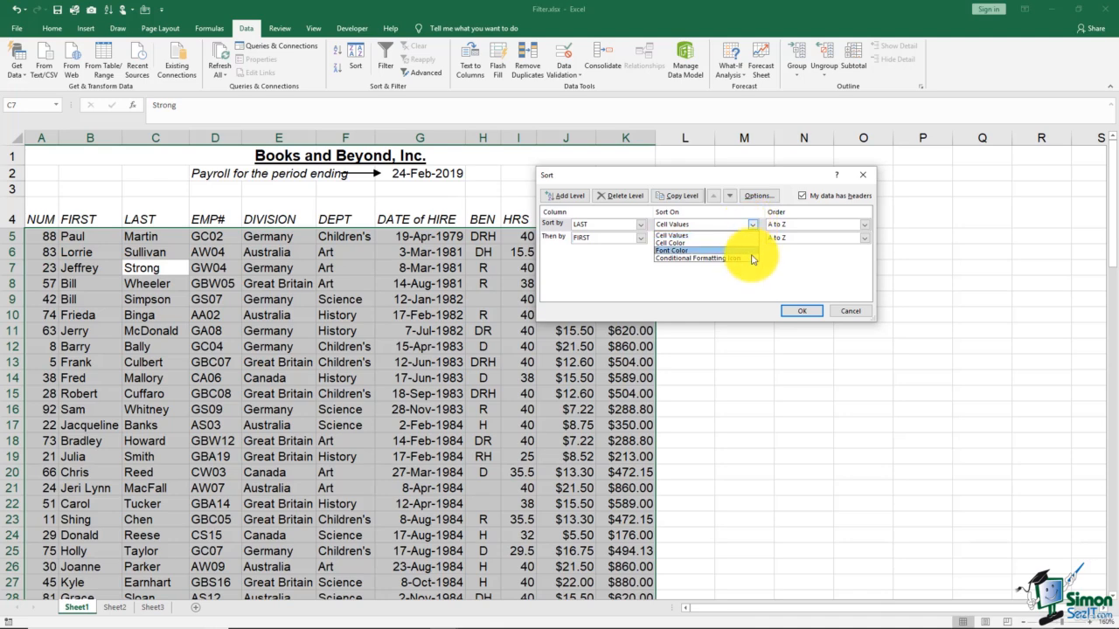
pyautogui.click(741, 274)
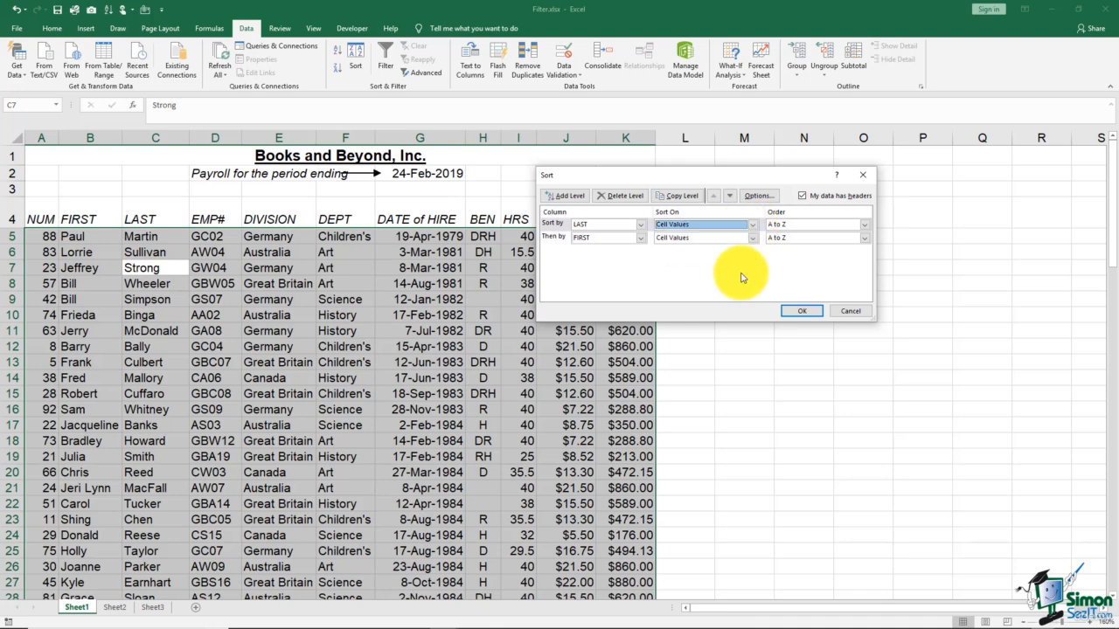
pyautogui.click(865, 226)
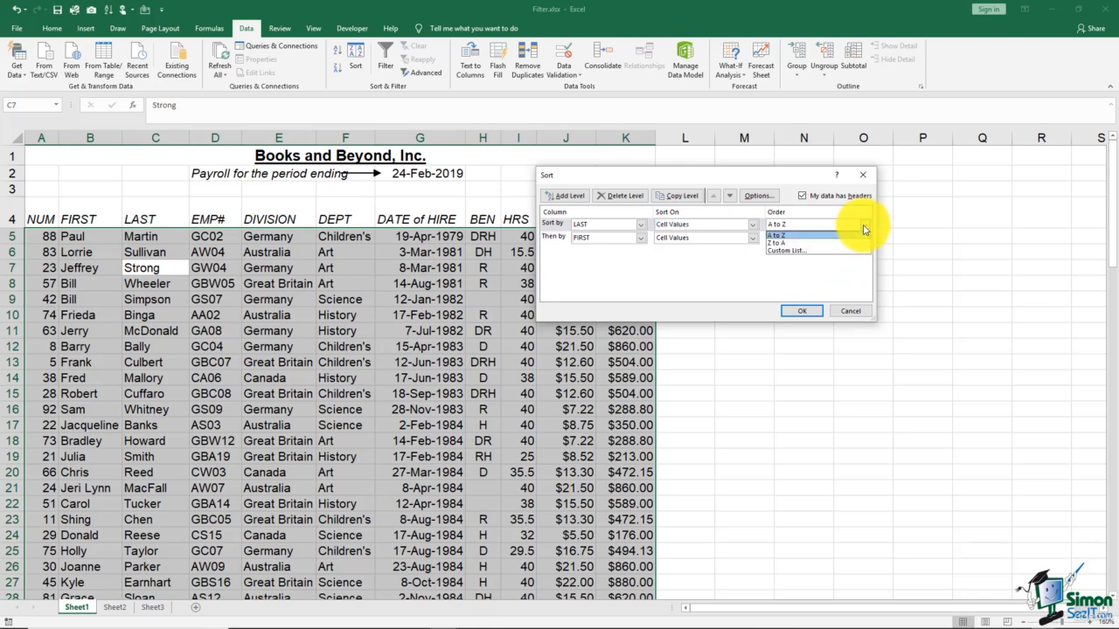
pyautogui.click(865, 229)
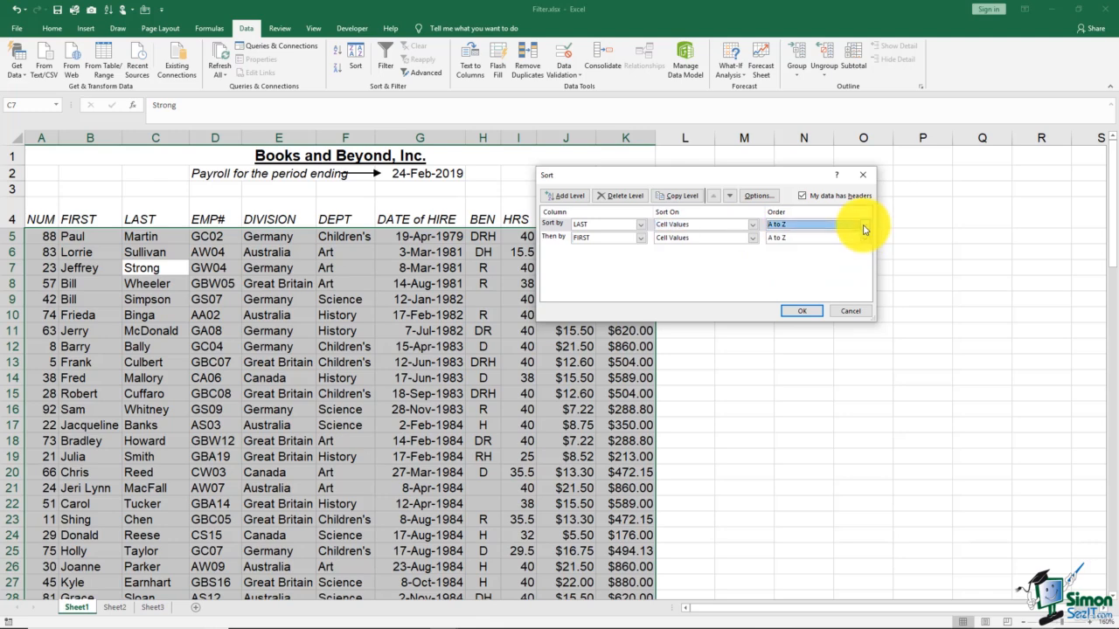
pyautogui.click(799, 312)
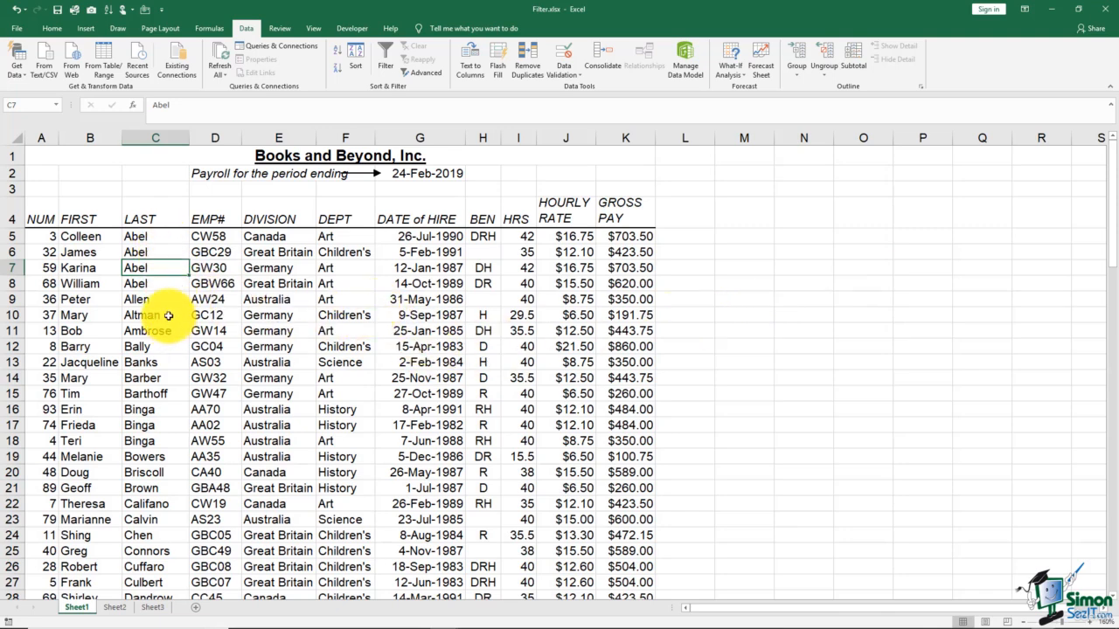
# Step: Examine the rows sharing the same last name at the start of the list and the order of their first names
pyautogui.click(154, 238)
pyautogui.moveTo(156, 244); pyautogui.dragTo(161, 287)
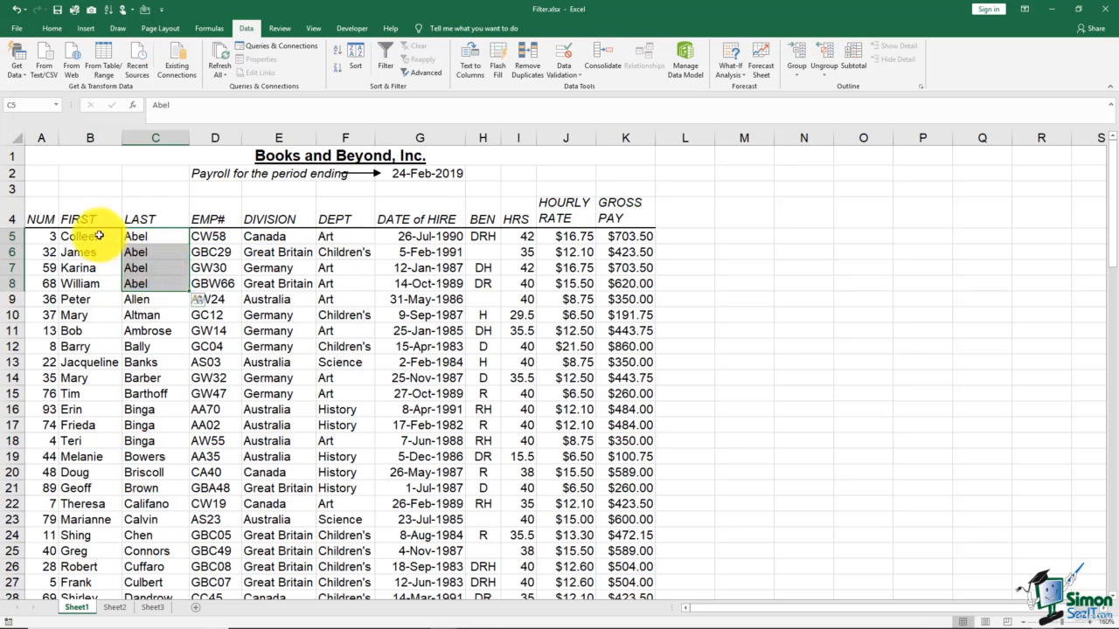
pyautogui.moveTo(100, 236); pyautogui.dragTo(90, 283)
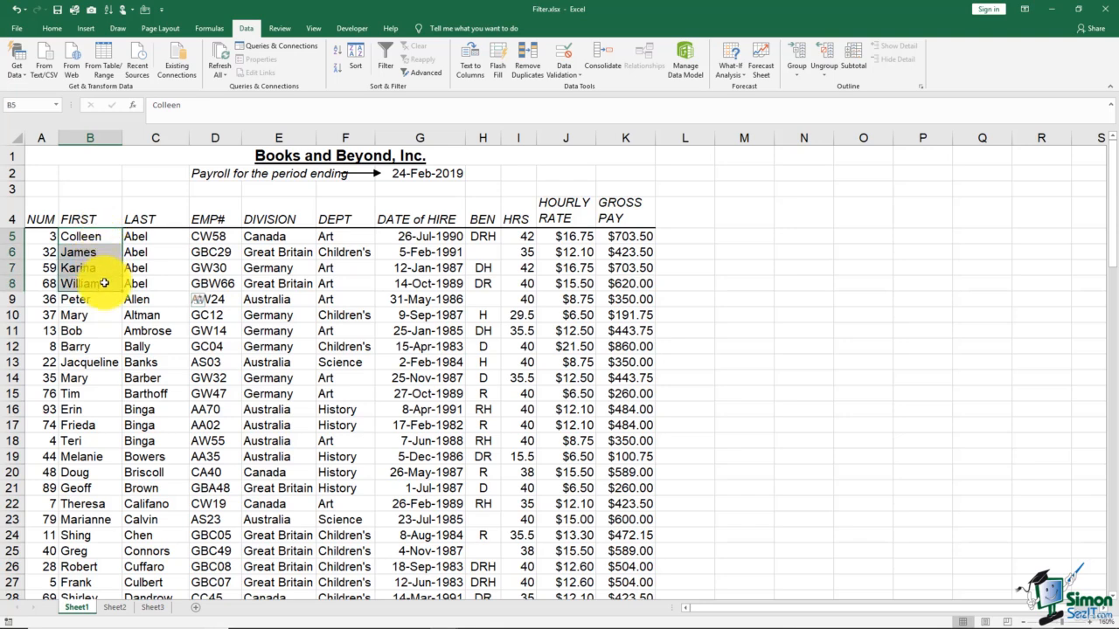
pyautogui.moveTo(143, 236); pyautogui.dragTo(157, 290)
pyautogui.moveTo(94, 236); pyautogui.dragTo(105, 283)
pyautogui.click(149, 340)
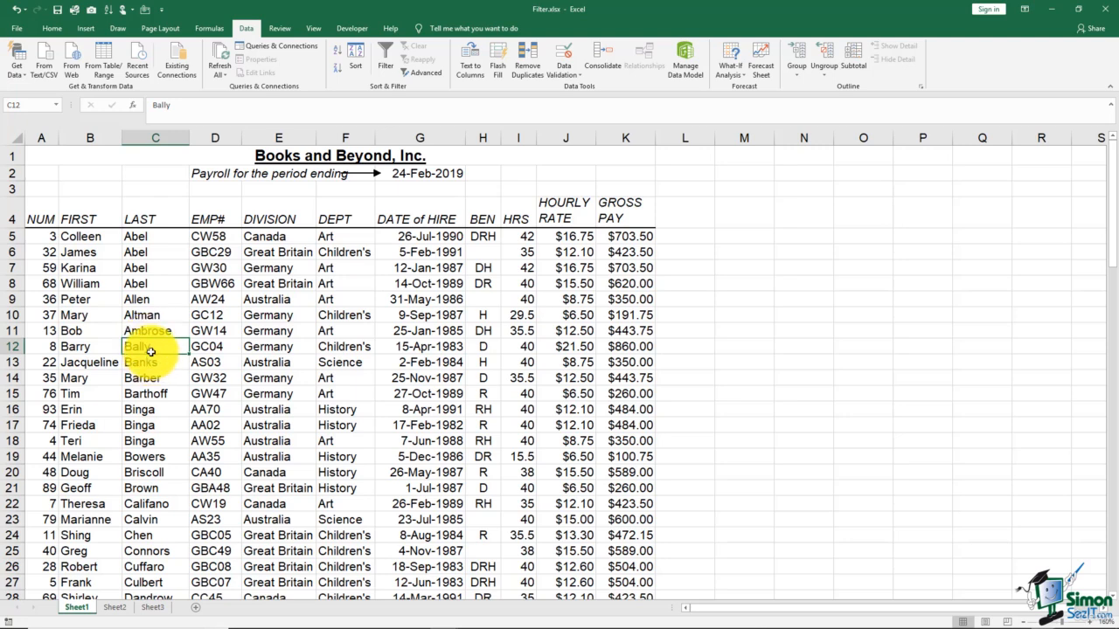
# Step: Add a third level to the custom sort, arranging the levels as LAST, FIRST and DIVISION
pyautogui.click(150, 270)
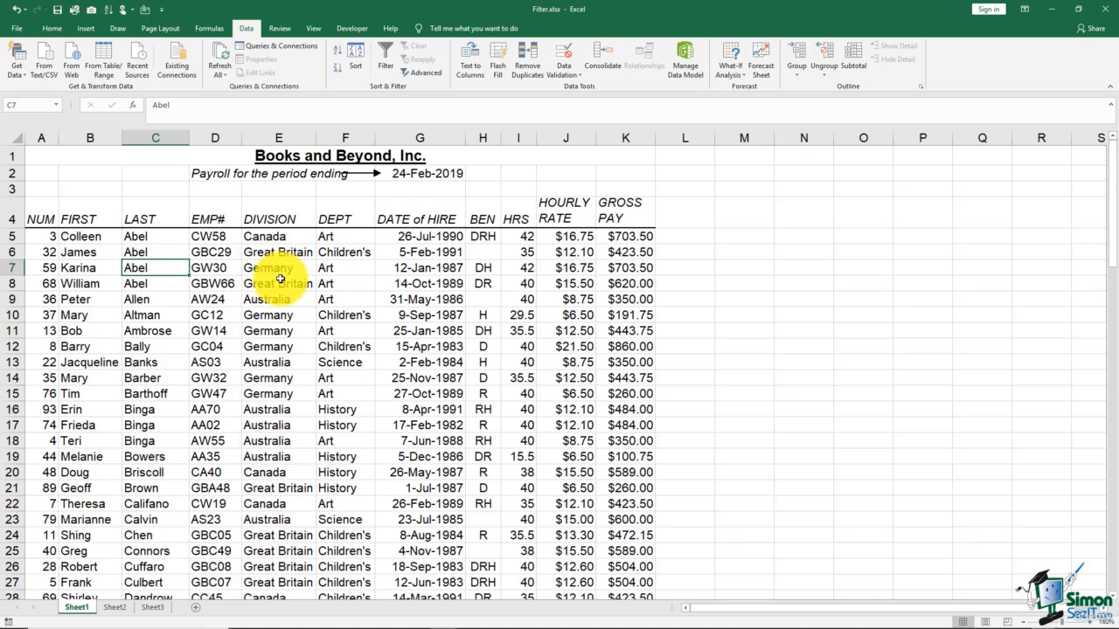
pyautogui.click(354, 69)
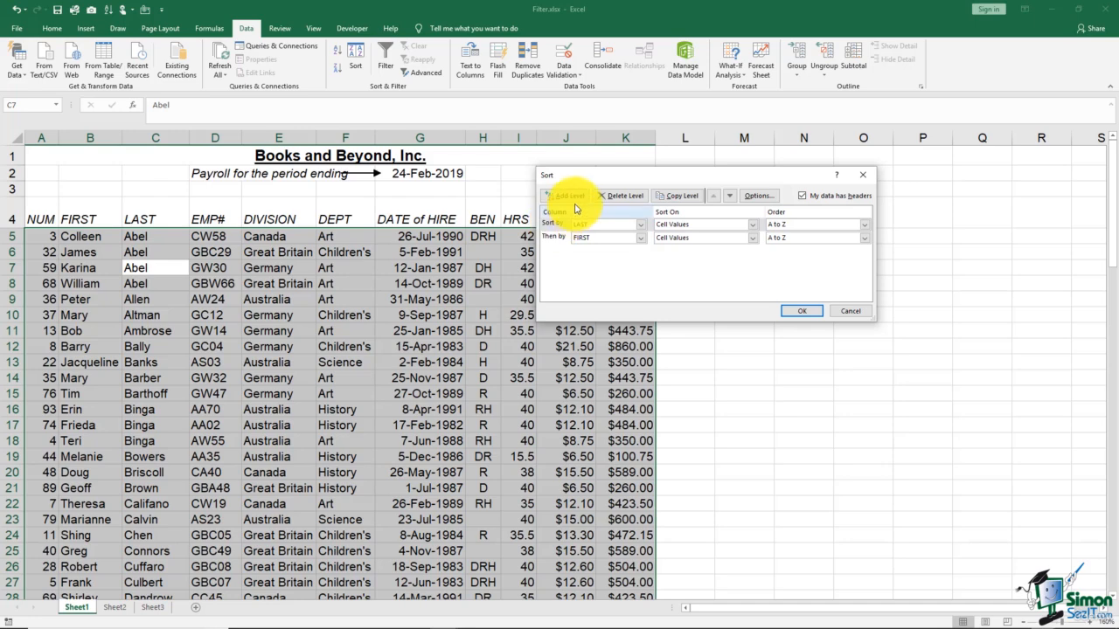
pyautogui.click(569, 196)
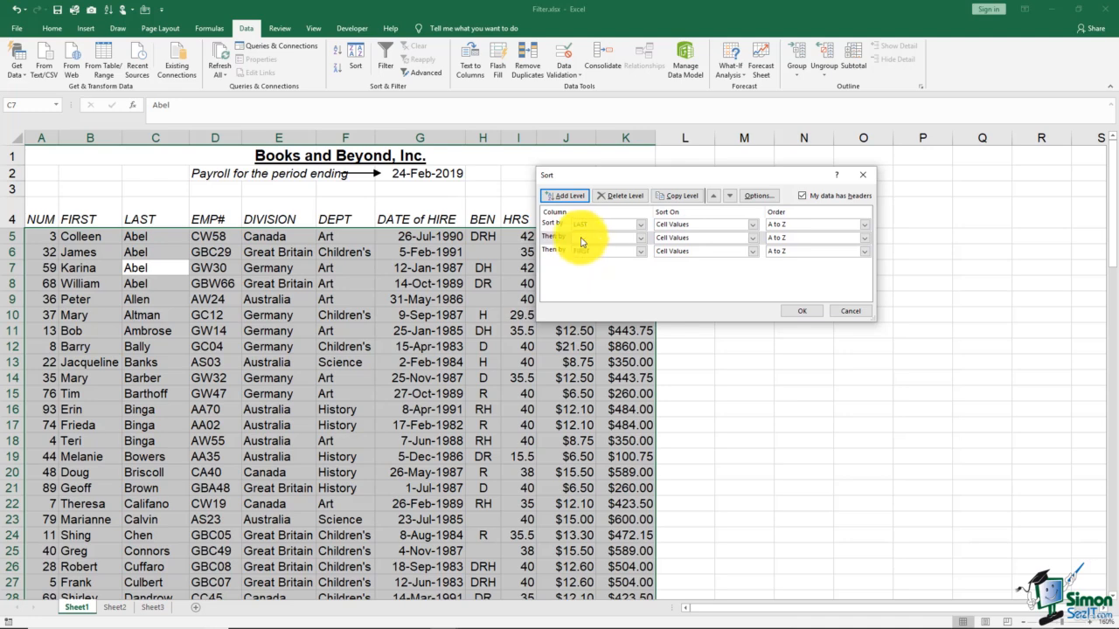
pyautogui.click(639, 239)
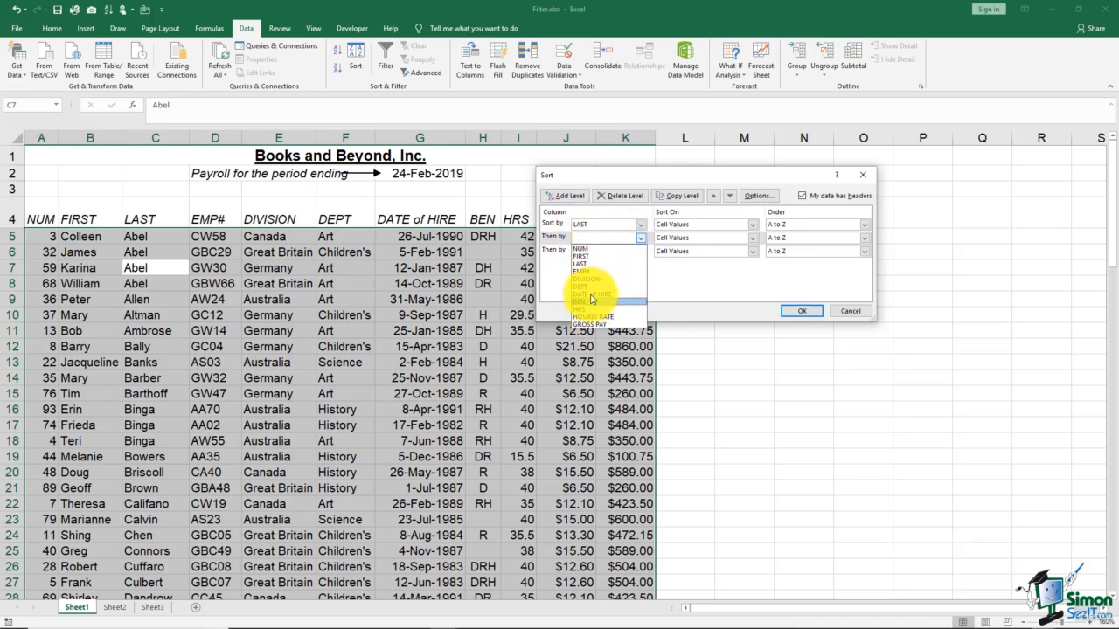
pyautogui.click(584, 264)
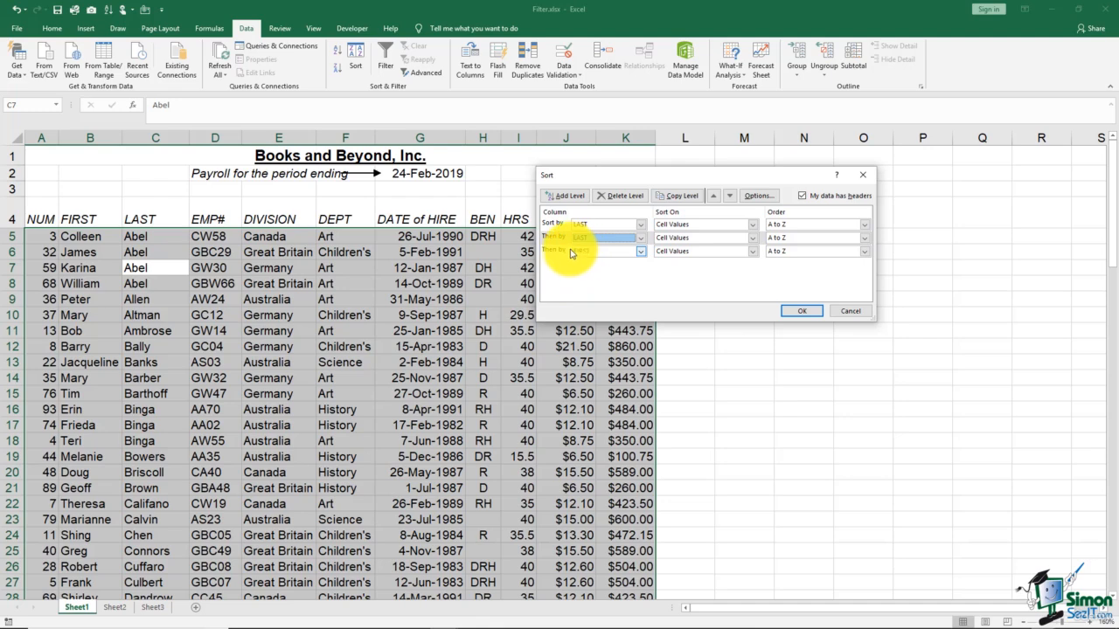
pyautogui.click(639, 239)
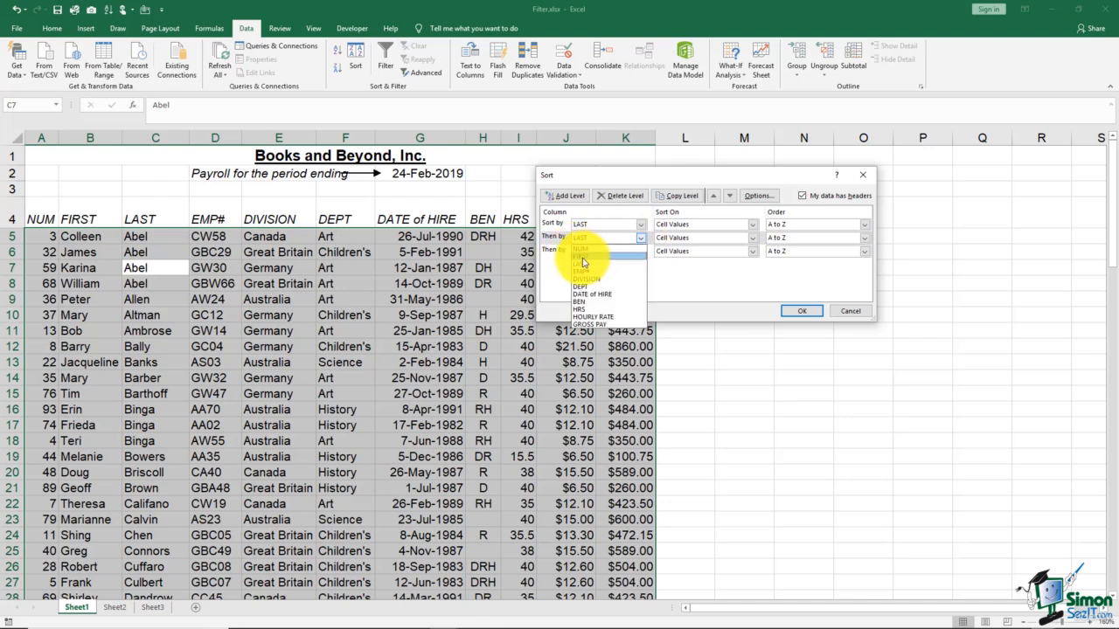
pyautogui.click(581, 256)
pyautogui.click(640, 251)
pyautogui.click(589, 296)
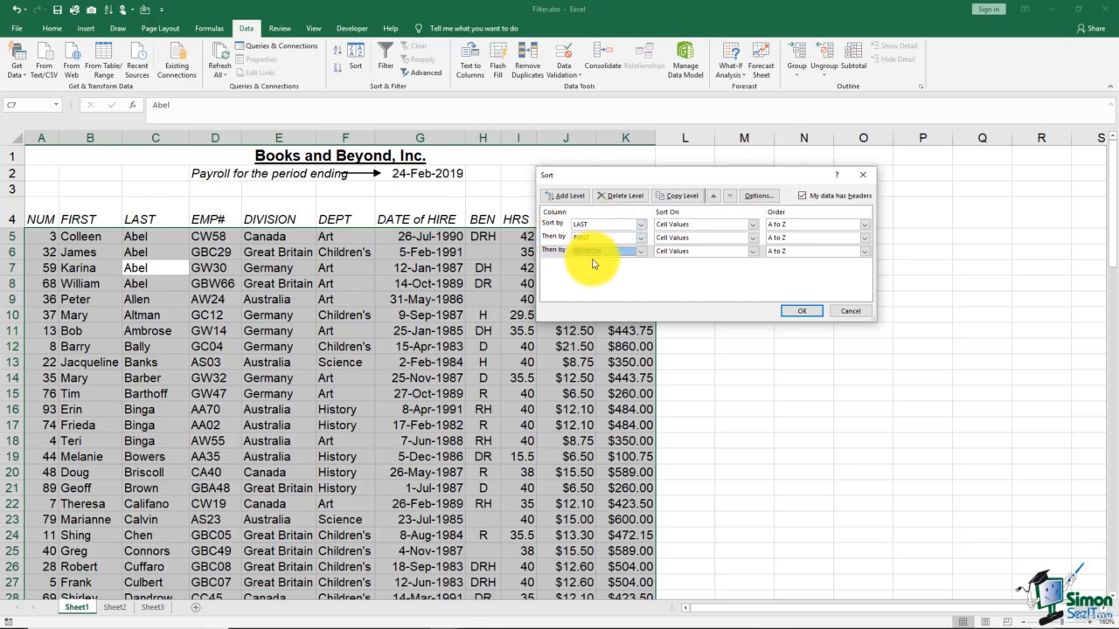
# Step: Apply the LAST, FIRST, DIVISION sort and compare the last names, first names and divisions in the first payroll rows
pyautogui.click(799, 311)
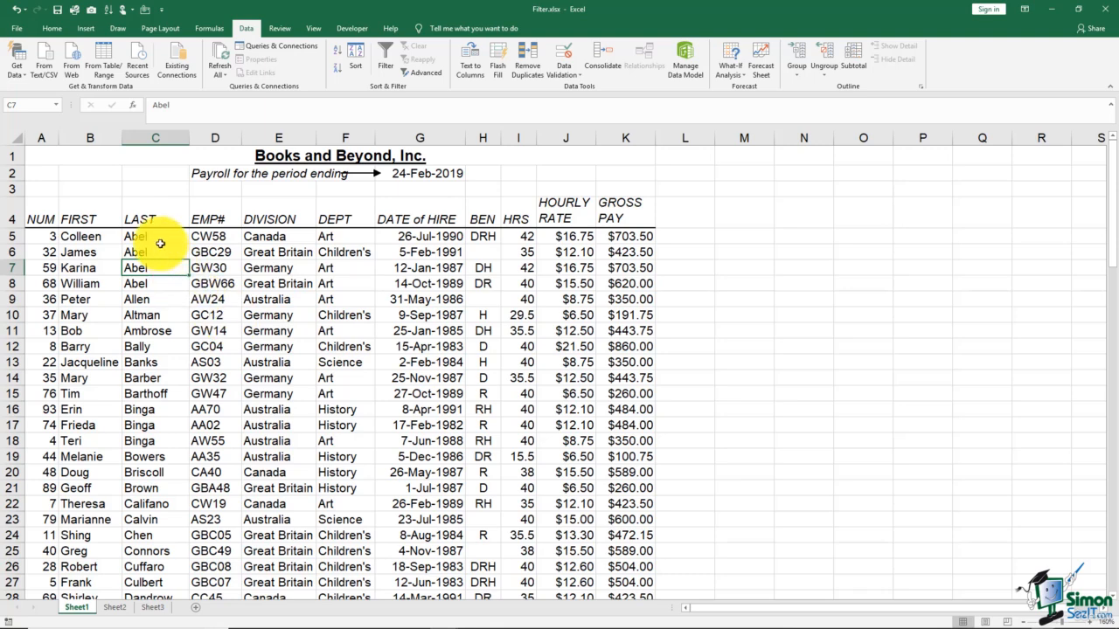
pyautogui.moveTo(144, 236); pyautogui.dragTo(151, 332)
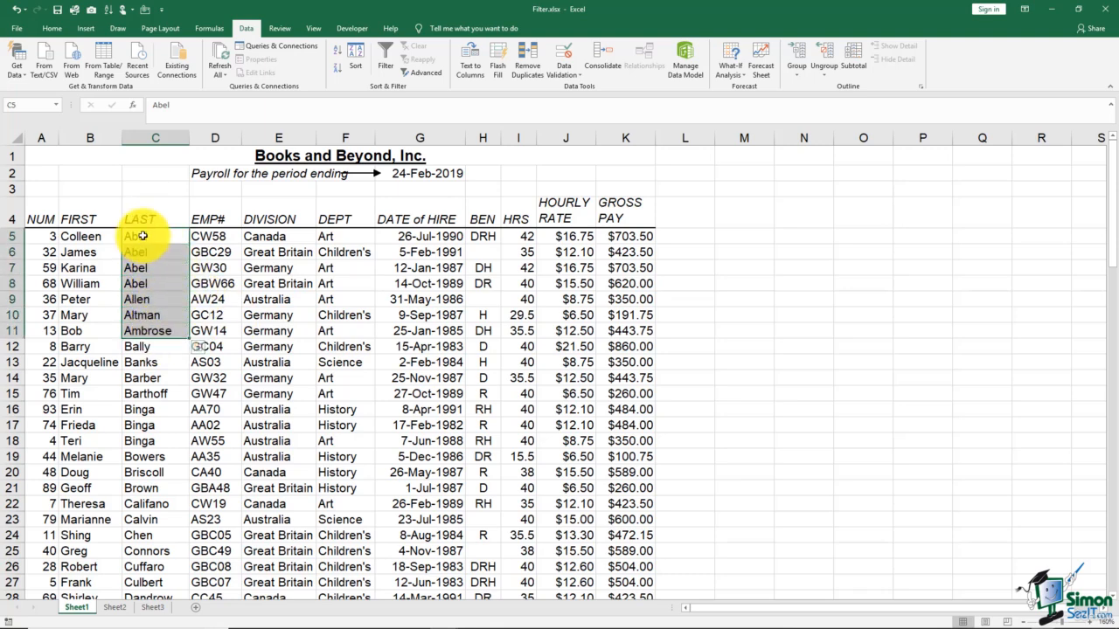
pyautogui.moveTo(142, 236); pyautogui.dragTo(147, 284)
pyautogui.moveTo(103, 236); pyautogui.dragTo(106, 283)
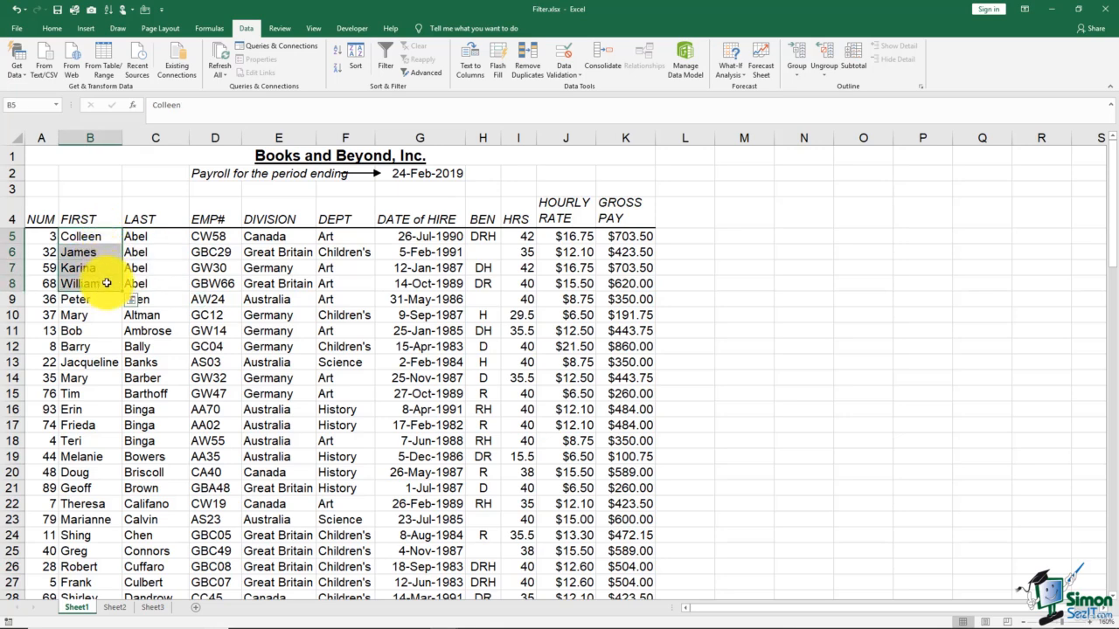
pyautogui.moveTo(268, 233); pyautogui.dragTo(266, 316)
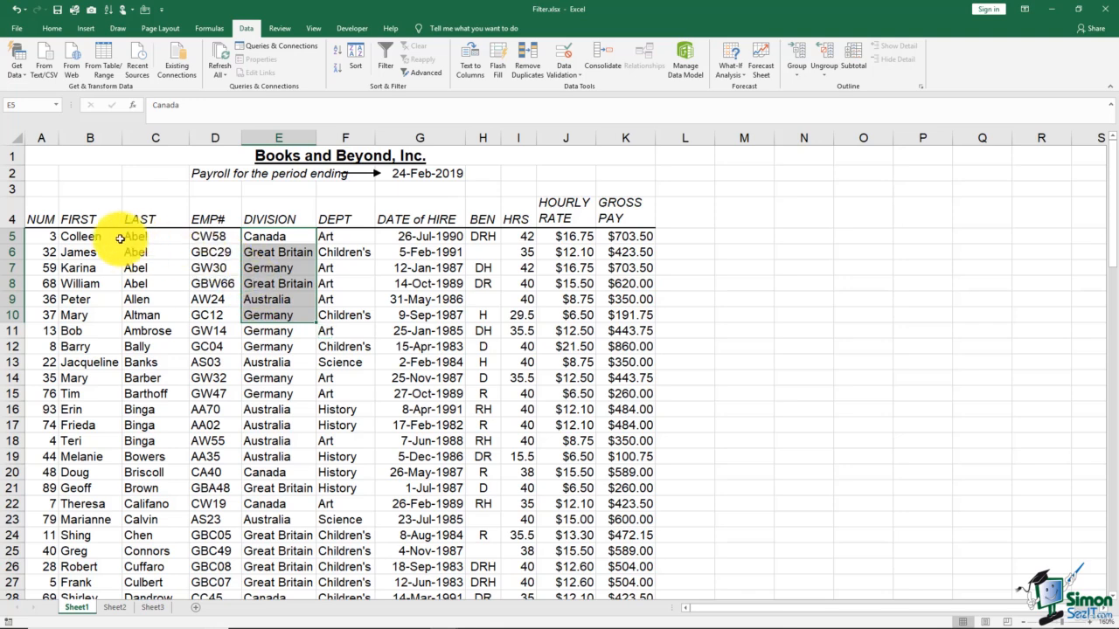
pyautogui.moveTo(99, 234); pyautogui.dragTo(105, 282)
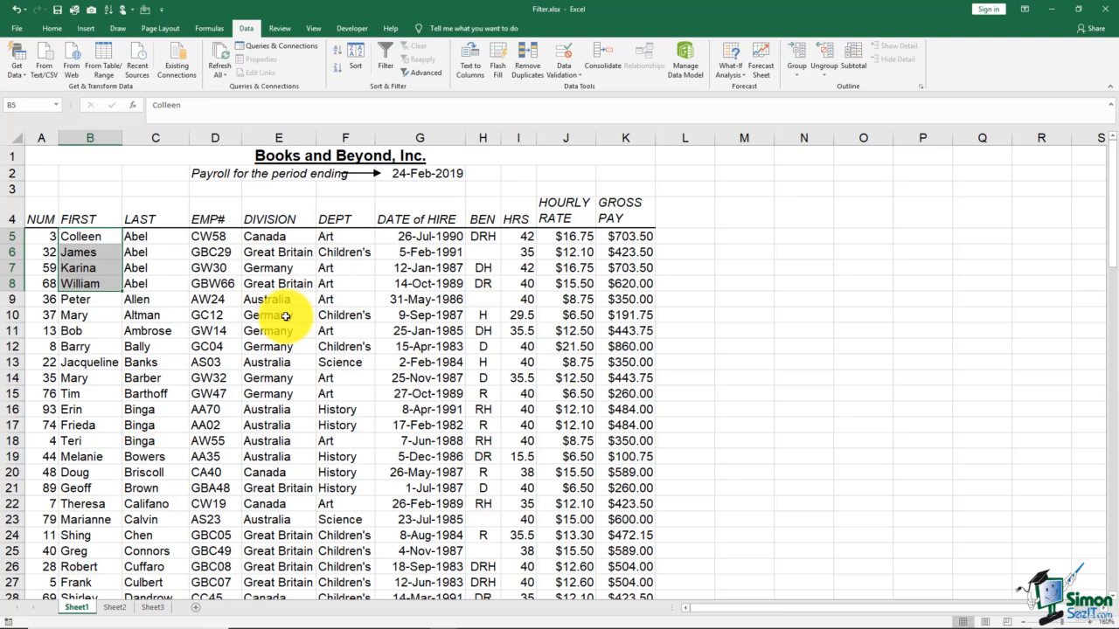
pyautogui.click(278, 286)
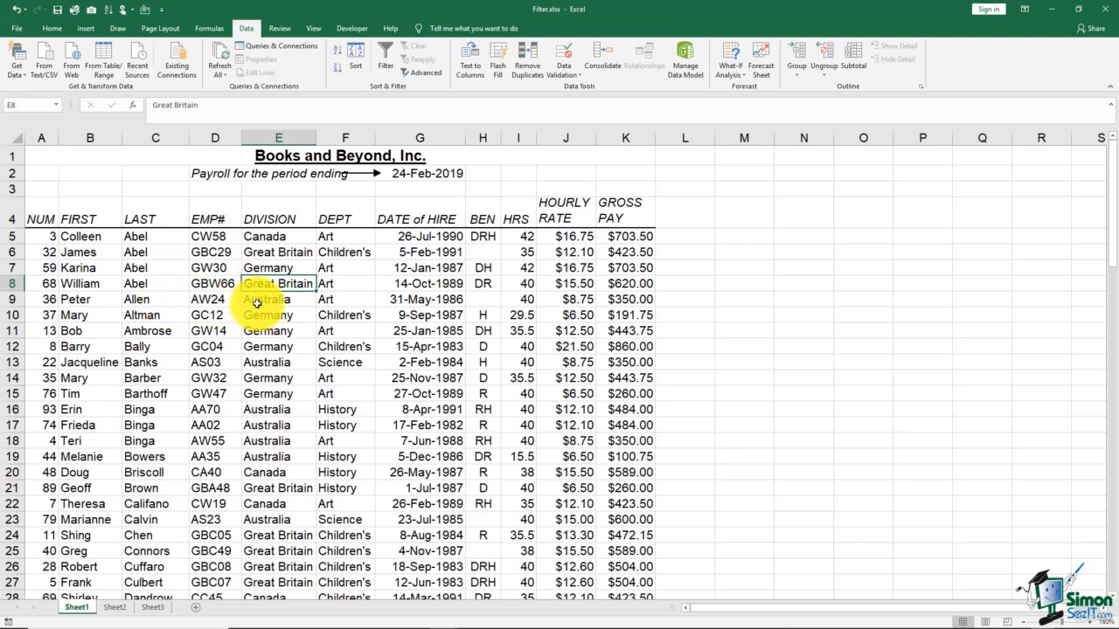
# Step: Rearrange the custom sort levels to DIVISION, LAST and FIRST, and apply the sort to the payroll list
pyautogui.click(360, 61)
pyautogui.click(638, 224)
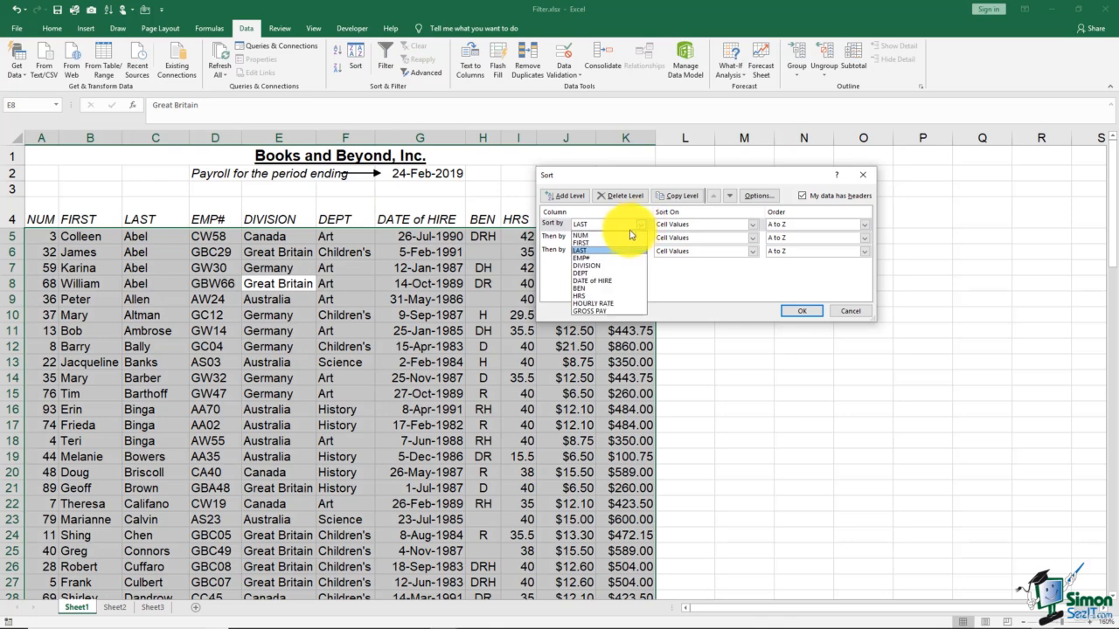
pyautogui.click(586, 264)
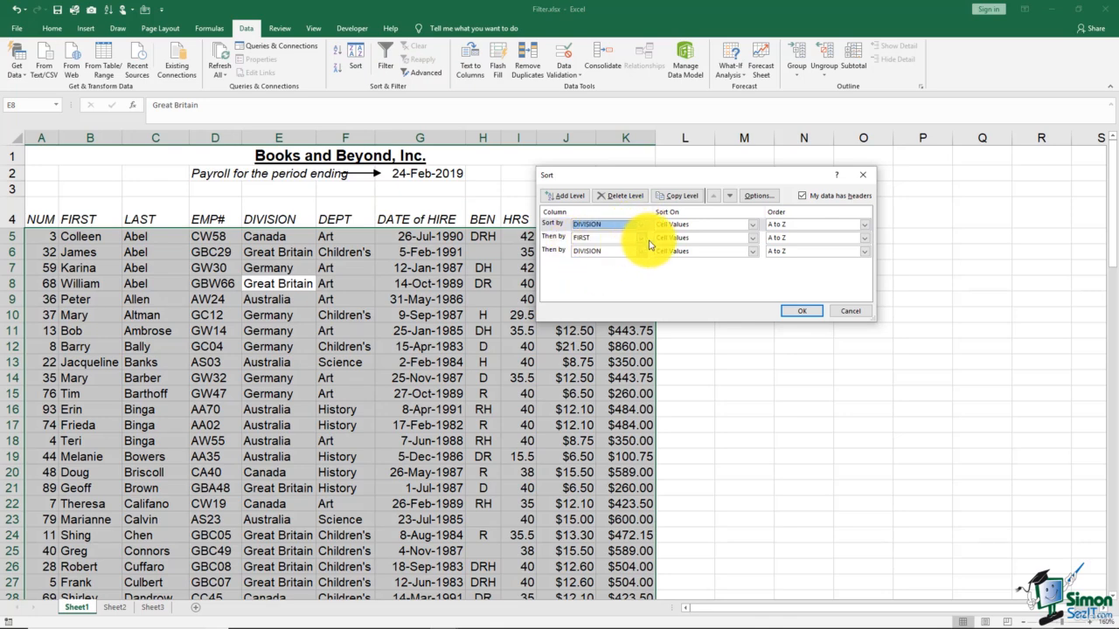
pyautogui.click(641, 238)
pyautogui.click(577, 259)
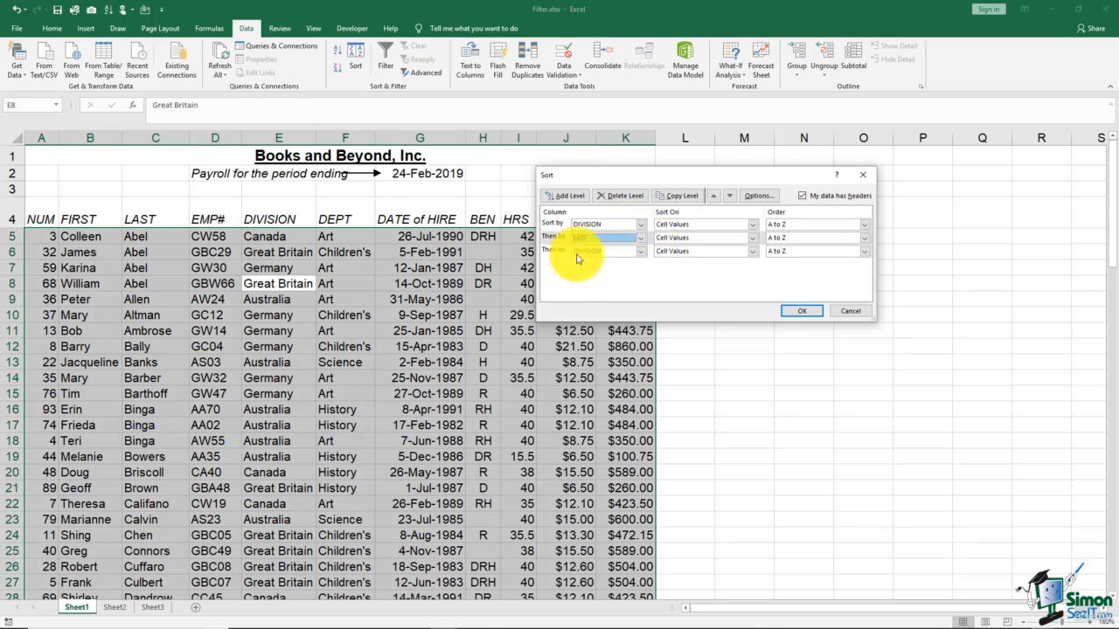
pyautogui.click(640, 251)
pyautogui.click(594, 273)
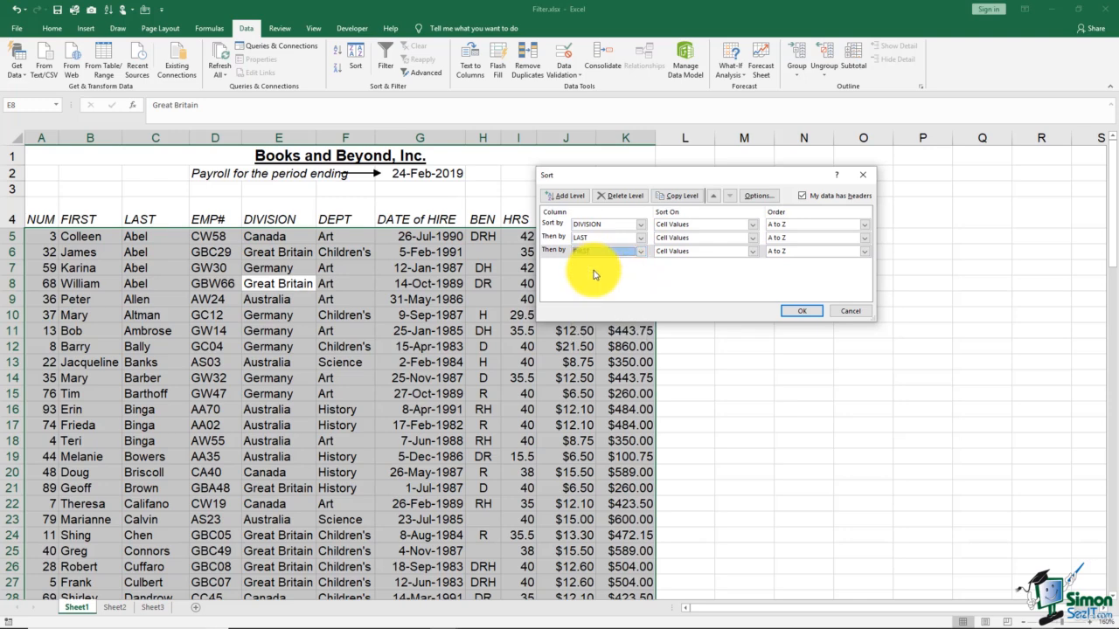
pyautogui.click(800, 310)
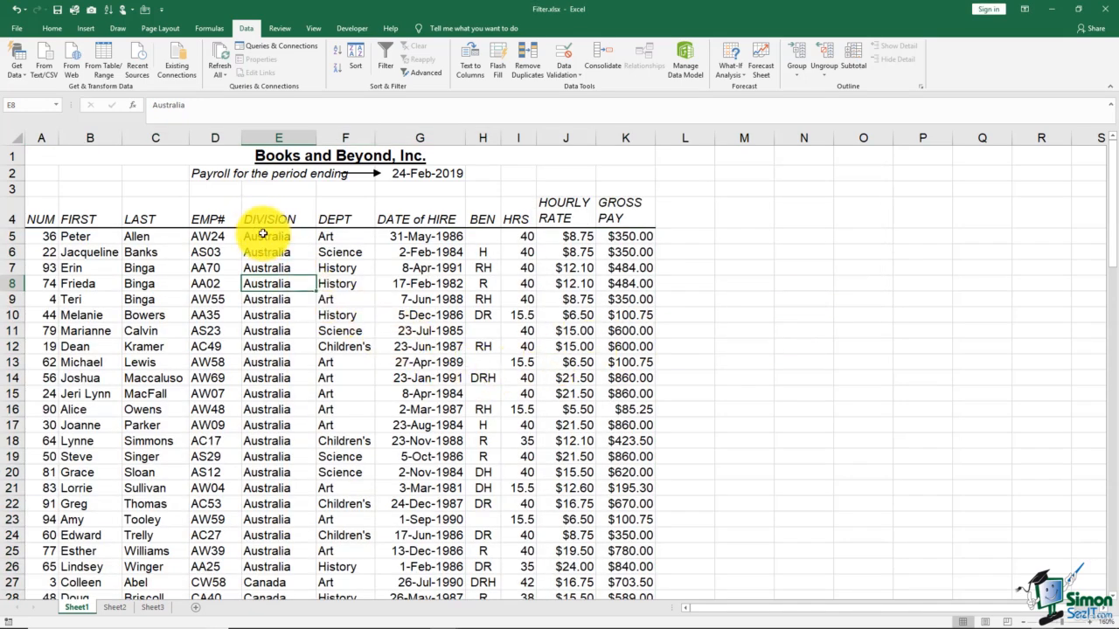
# Step: Examine the Australia rows, checking the order of the last names and of the first names where last names repeat
pyautogui.moveTo(262, 234); pyautogui.dragTo(273, 568)
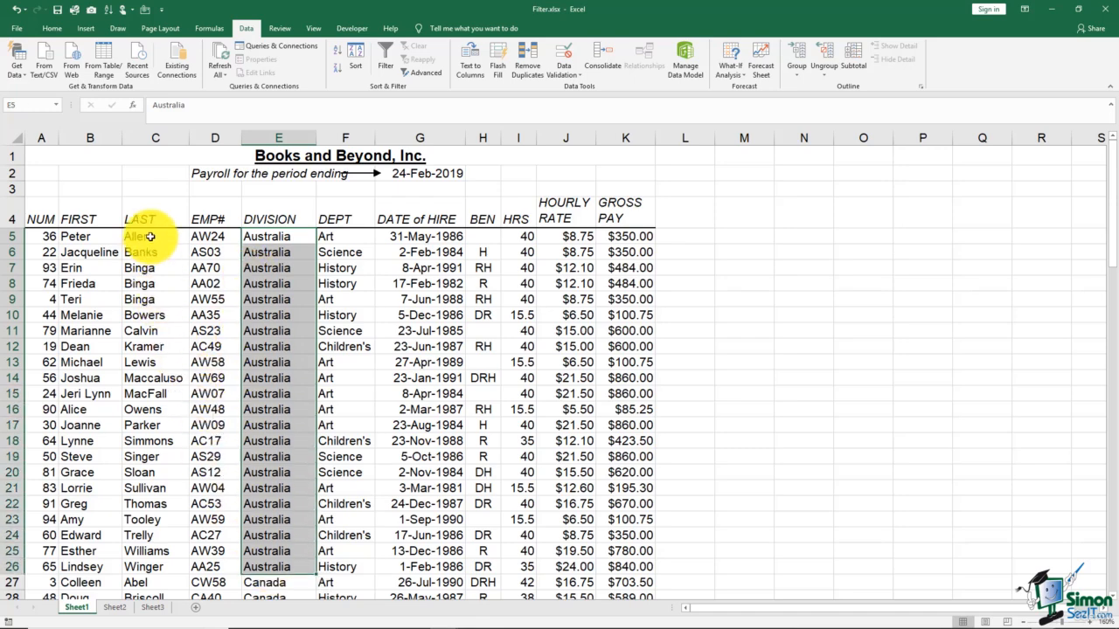
pyautogui.moveTo(142, 238); pyautogui.dragTo(142, 472)
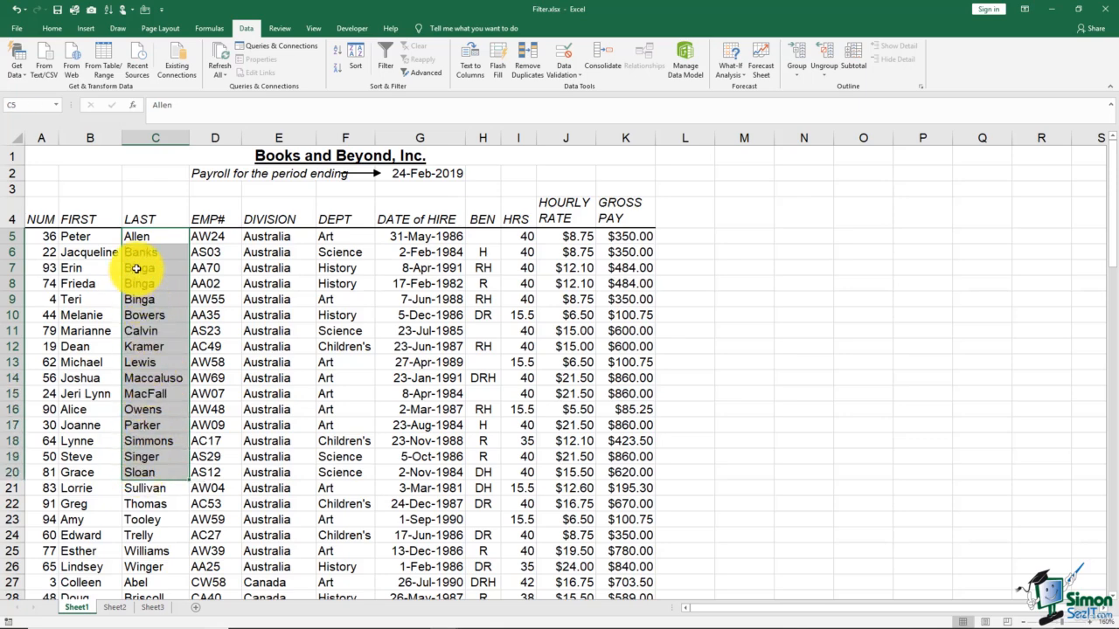
pyautogui.moveTo(140, 269); pyautogui.dragTo(139, 300)
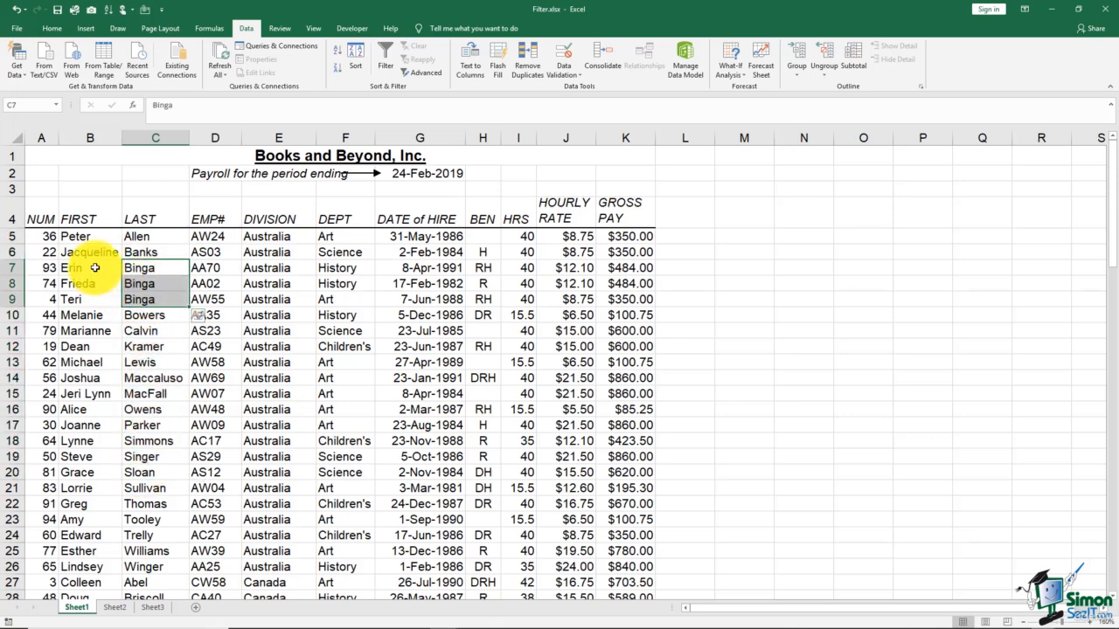
pyautogui.moveTo(82, 267); pyautogui.dragTo(100, 300)
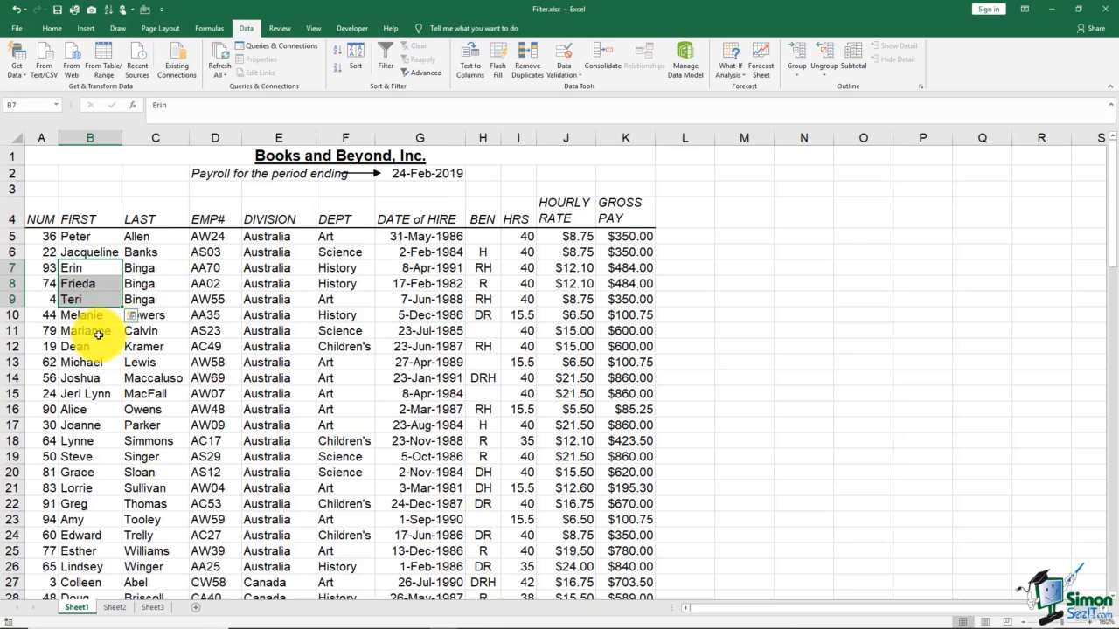
pyautogui.click(98, 334)
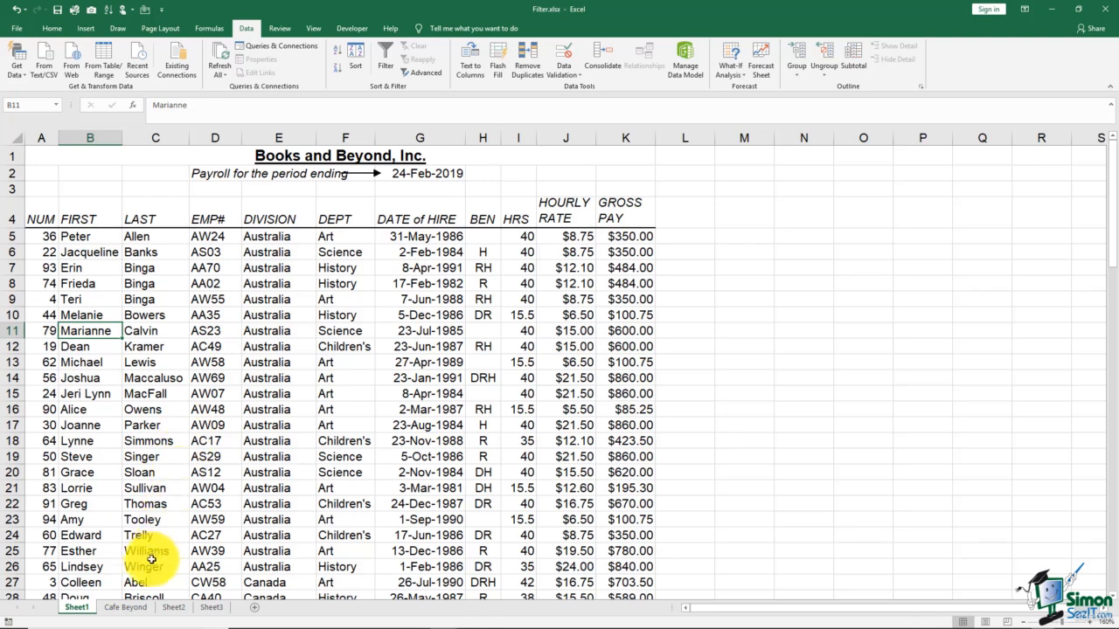
# Step: On the Cafe Beyond sheet, start a custom sort of the product list by Month of Highest Sales
pyautogui.click(126, 608)
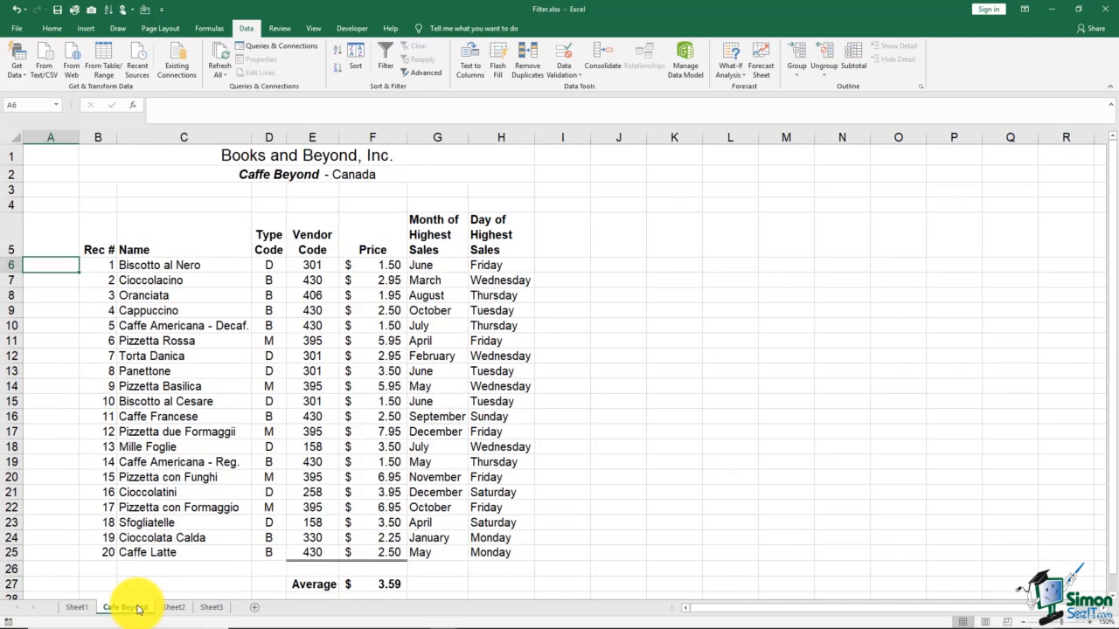
pyautogui.click(583, 320)
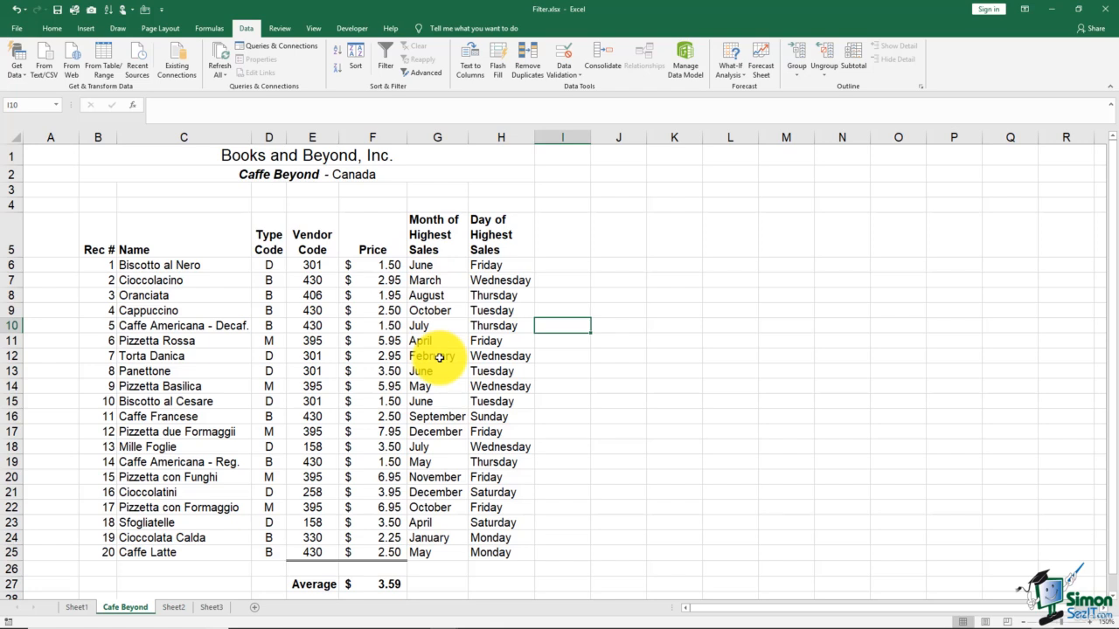
pyautogui.click(432, 281)
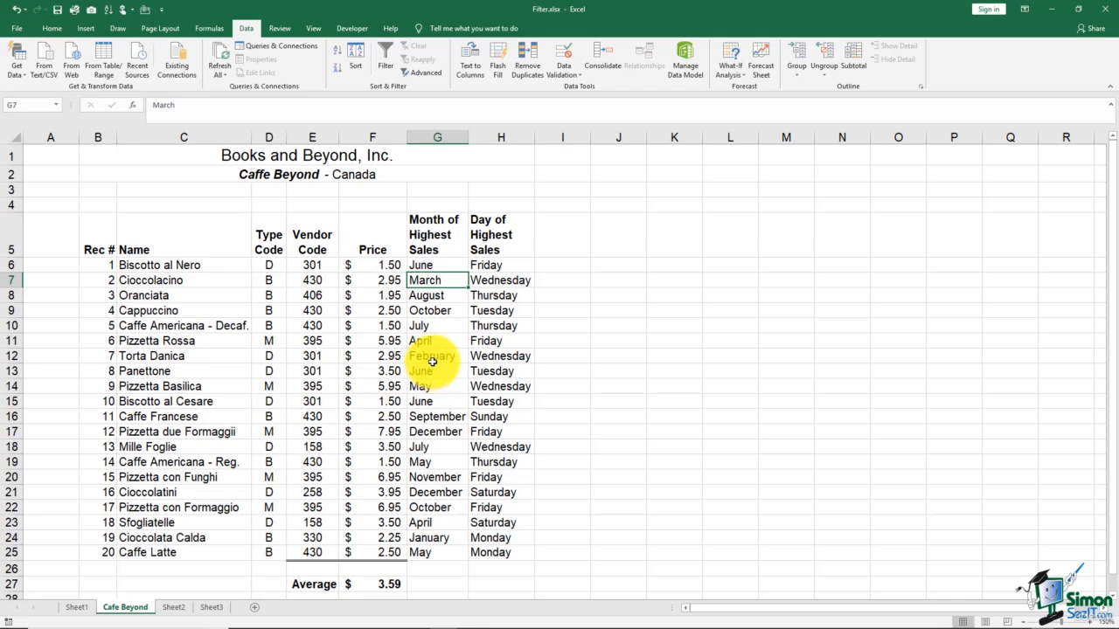
pyautogui.click(354, 61)
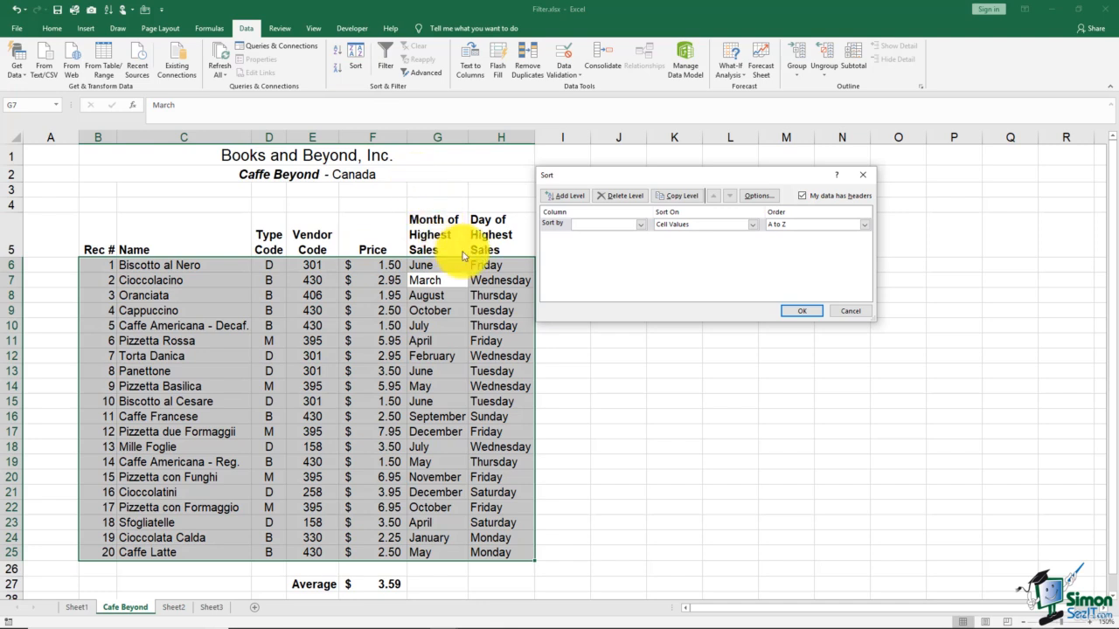
pyautogui.click(636, 224)
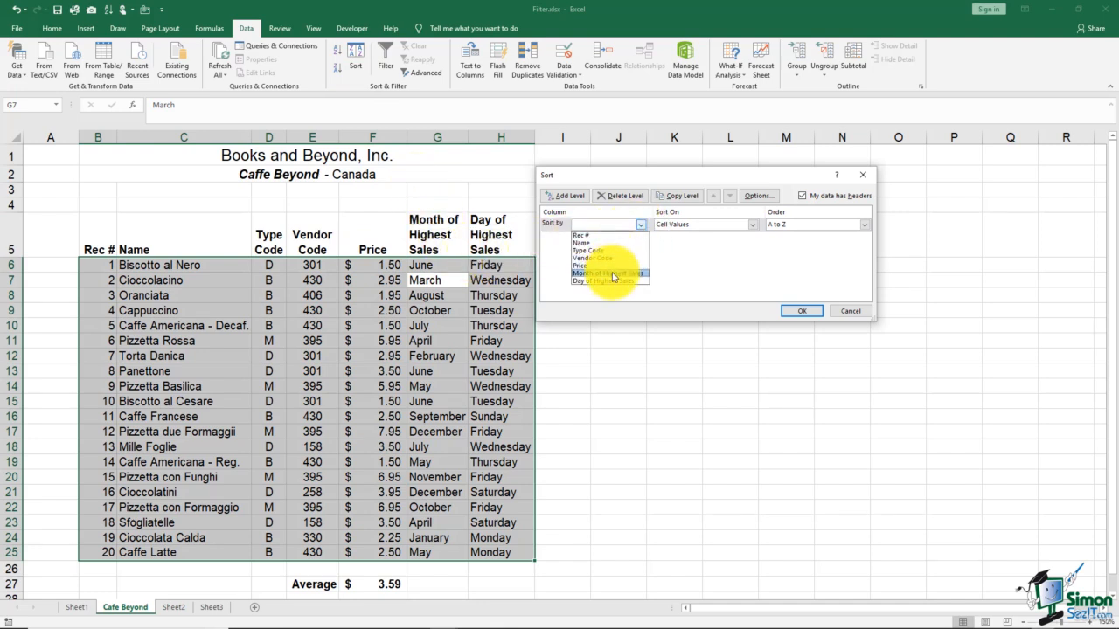
pyautogui.click(614, 273)
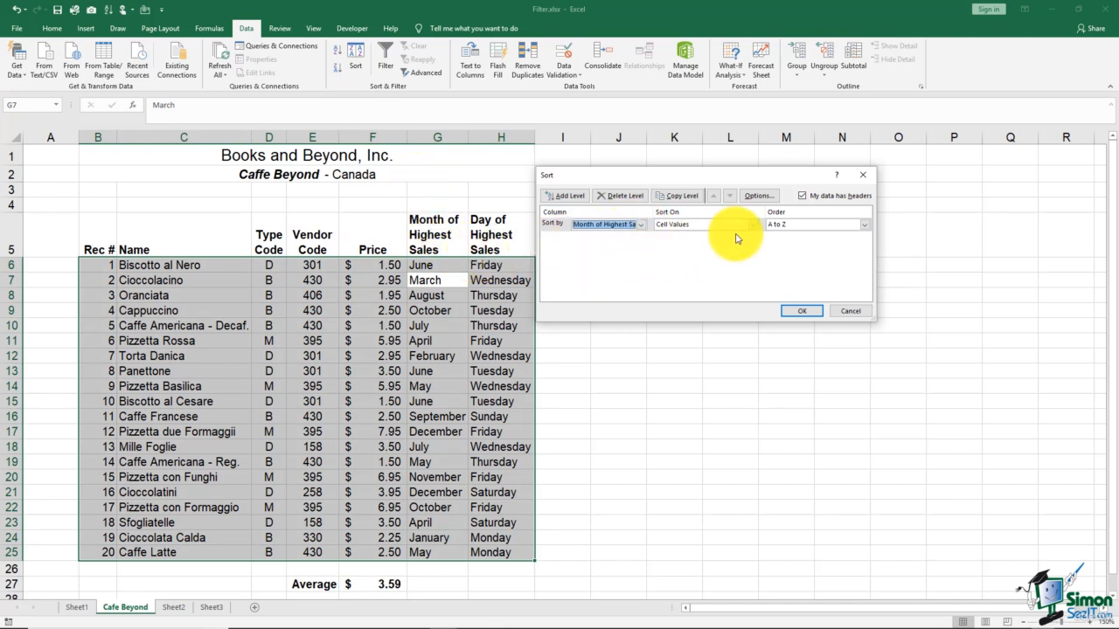
# Step: Order the months by the built-in custom list January, February, March, April, and apply the sort
pyautogui.click(864, 225)
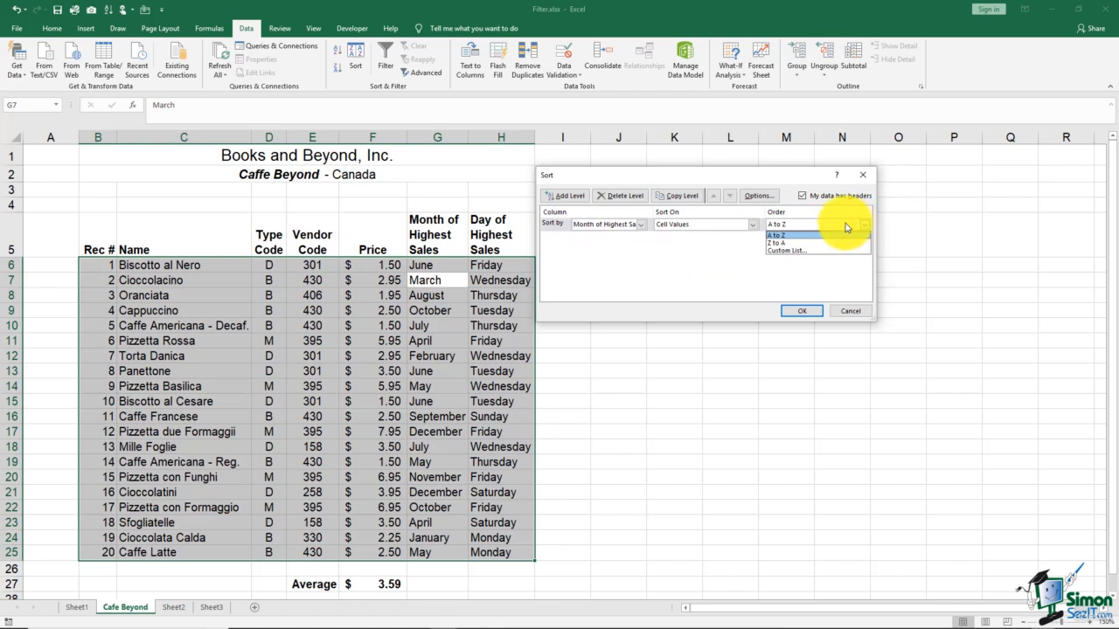
pyautogui.click(795, 251)
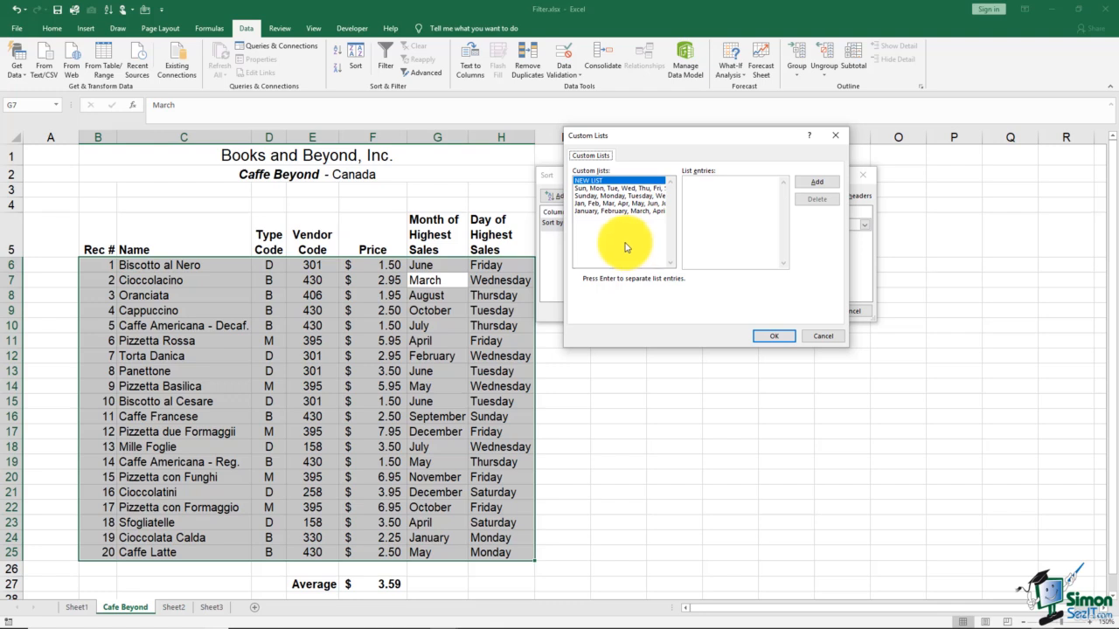
pyautogui.click(593, 211)
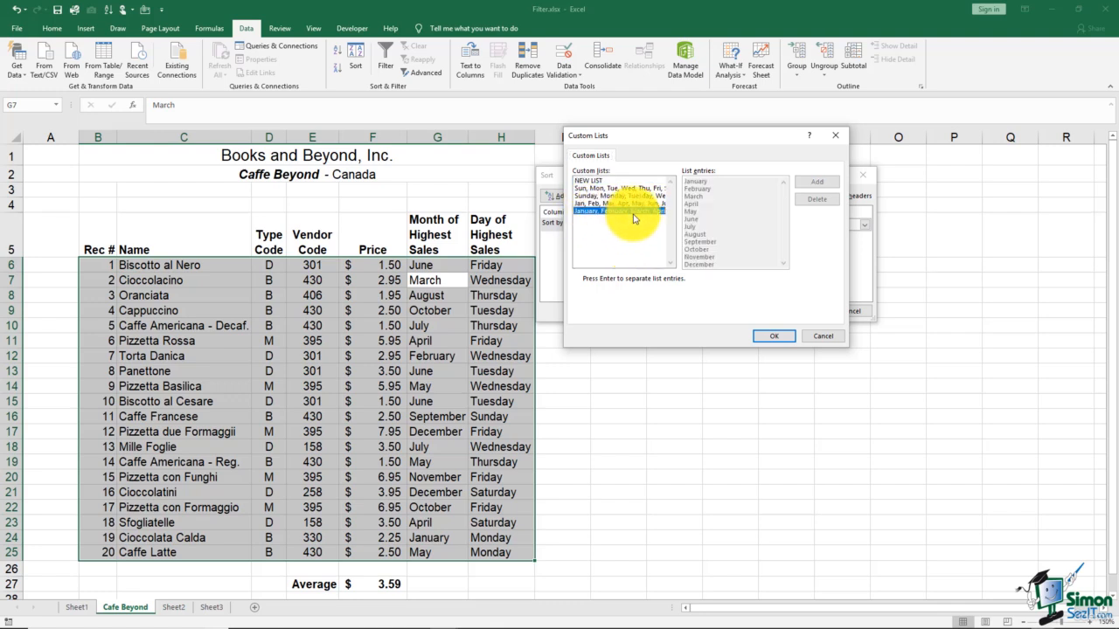
pyautogui.click(774, 335)
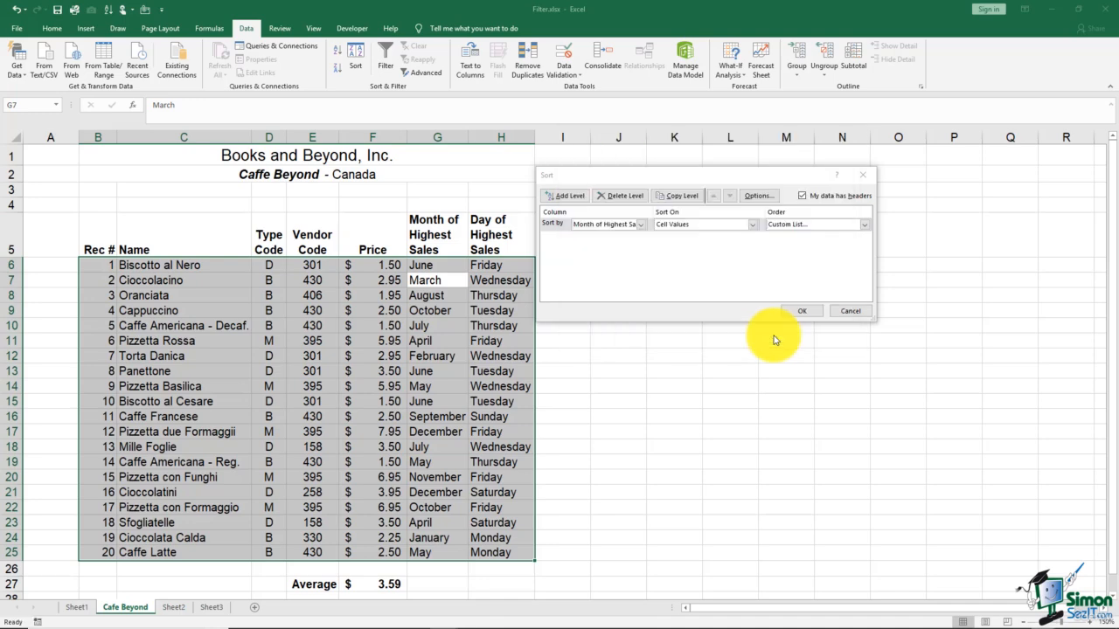
pyautogui.click(802, 312)
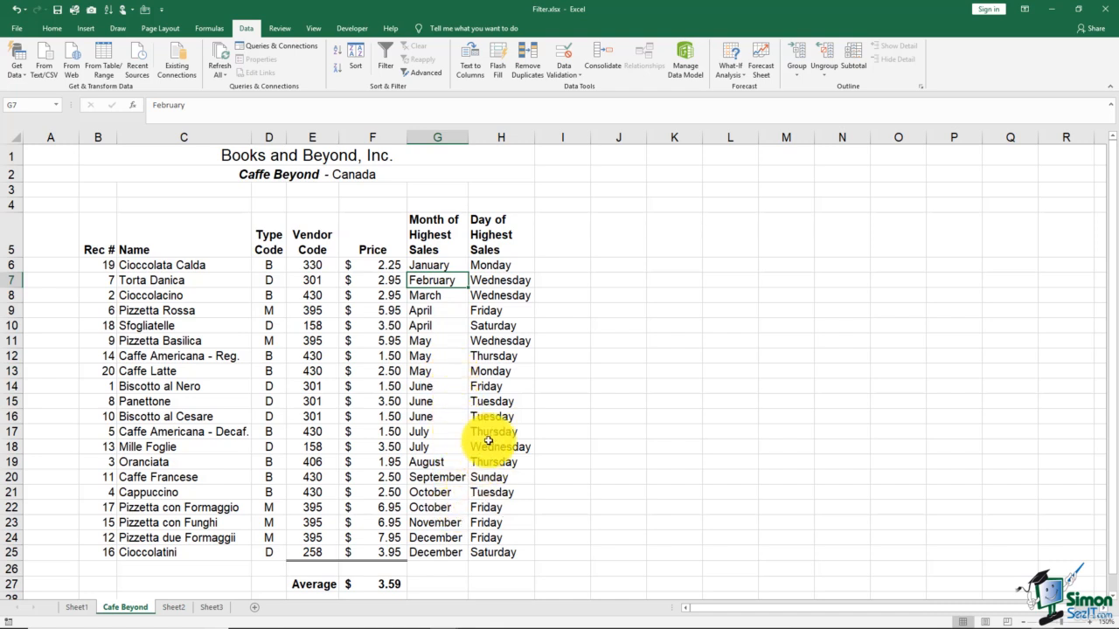
# Step: Reopen the custom sort for the product list and change its sort column to Day of Highest Sales
pyautogui.click(498, 298)
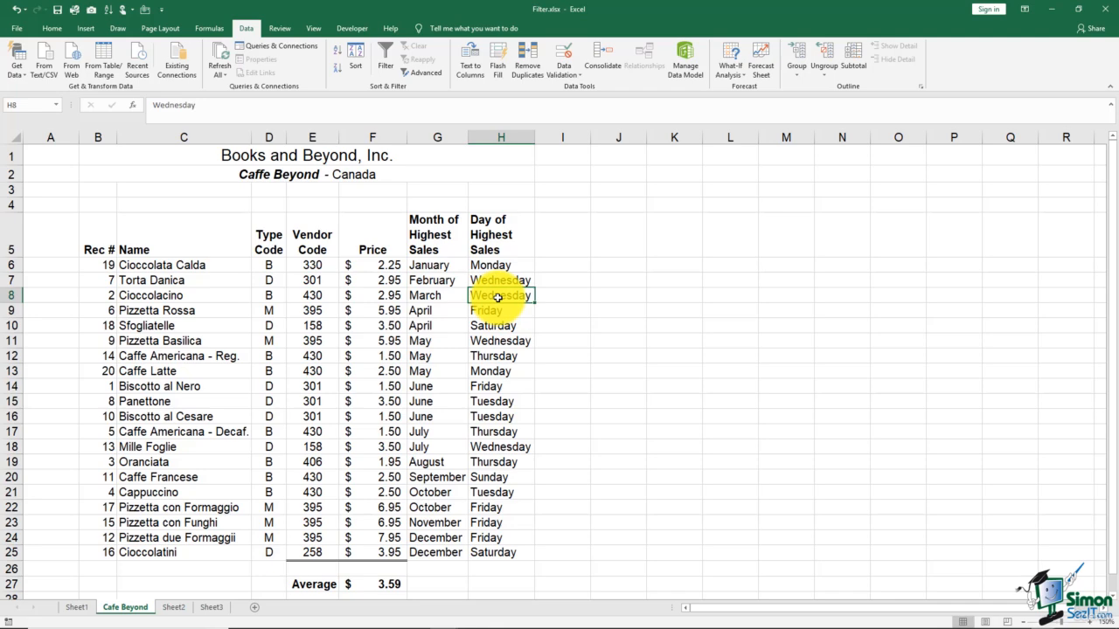
pyautogui.click(356, 70)
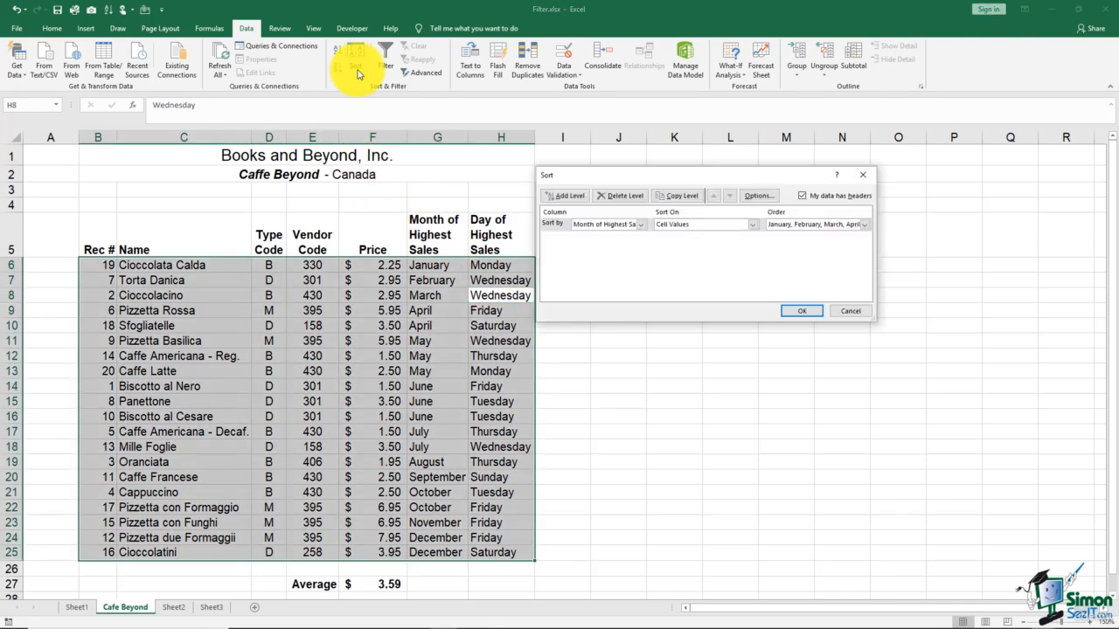
pyautogui.click(640, 225)
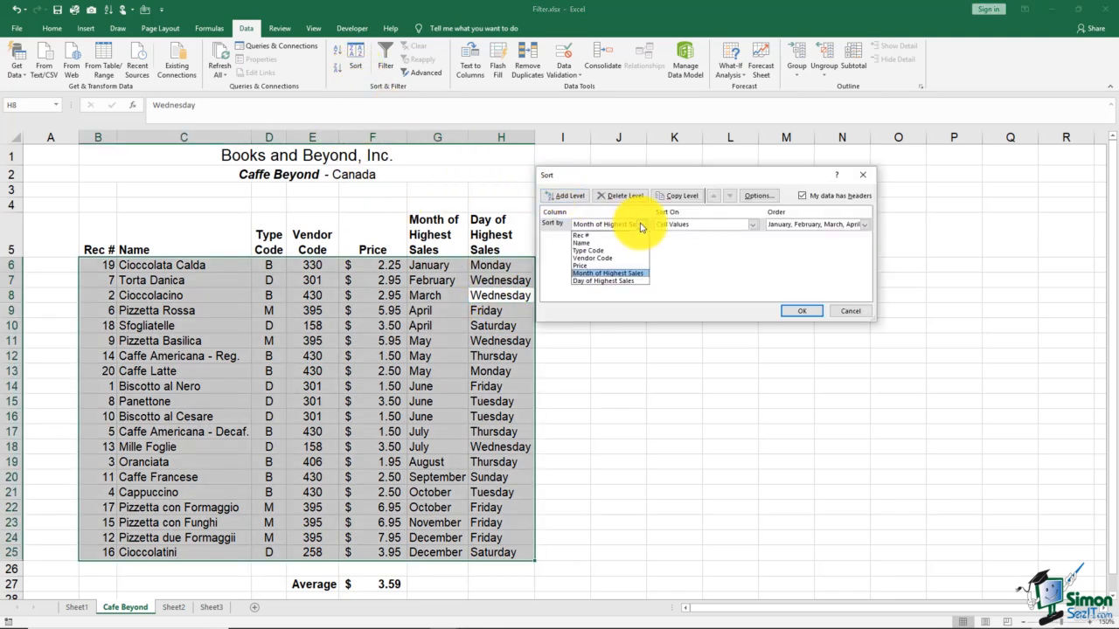
pyautogui.click(606, 281)
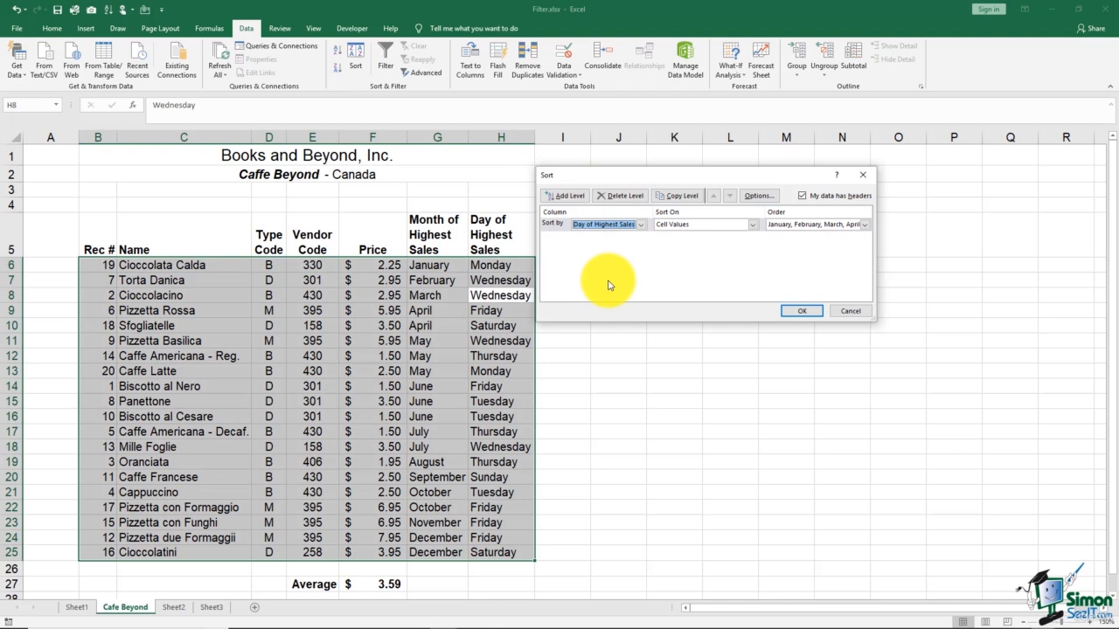
# Step: Order the days by the built-in custom list Sunday, Monday, Tuesday, Wednesday, and apply the sort
pyautogui.click(863, 224)
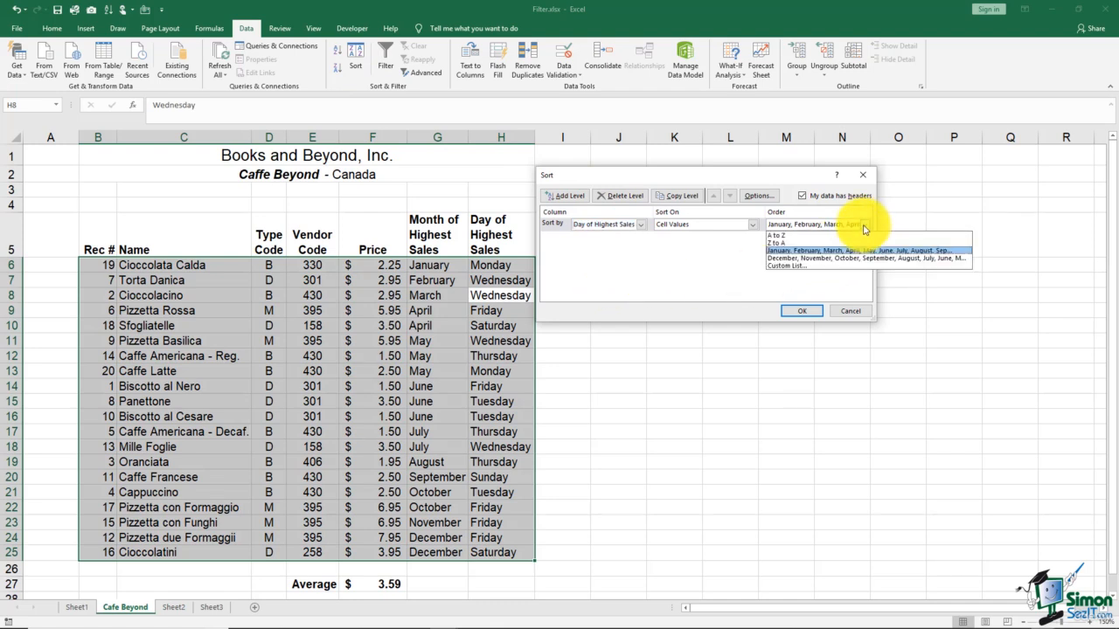
pyautogui.click(786, 265)
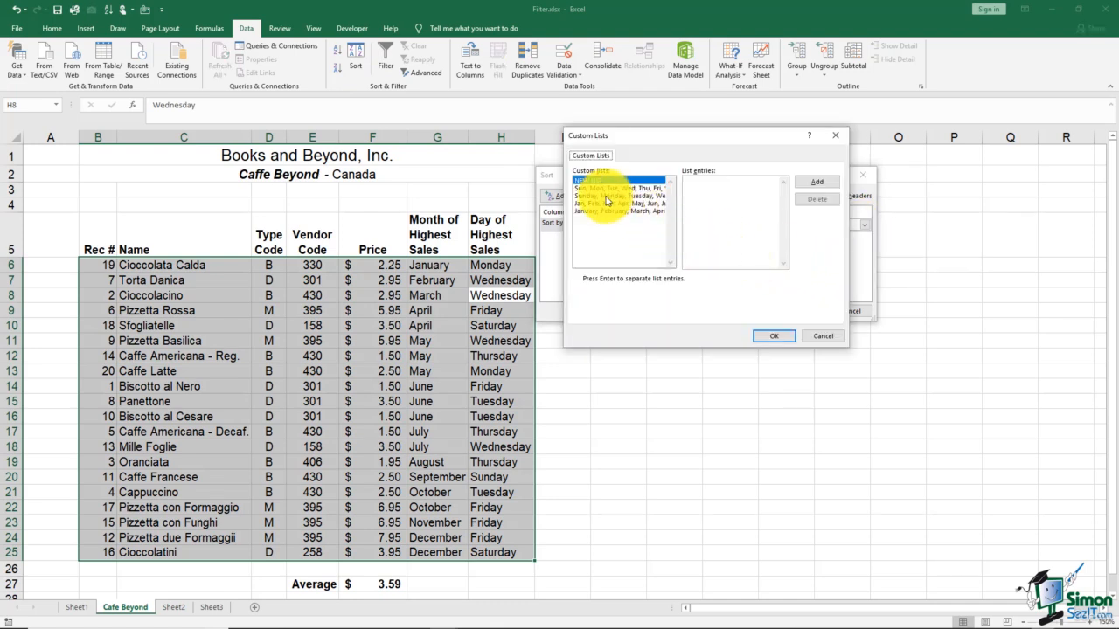
pyautogui.click(606, 198)
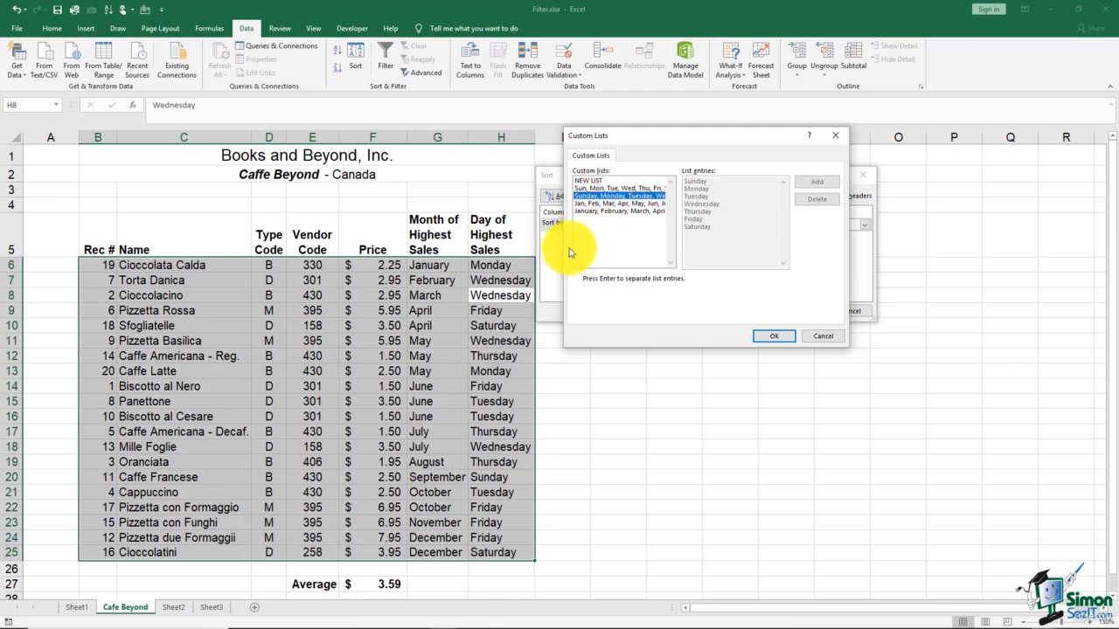
pyautogui.click(767, 340)
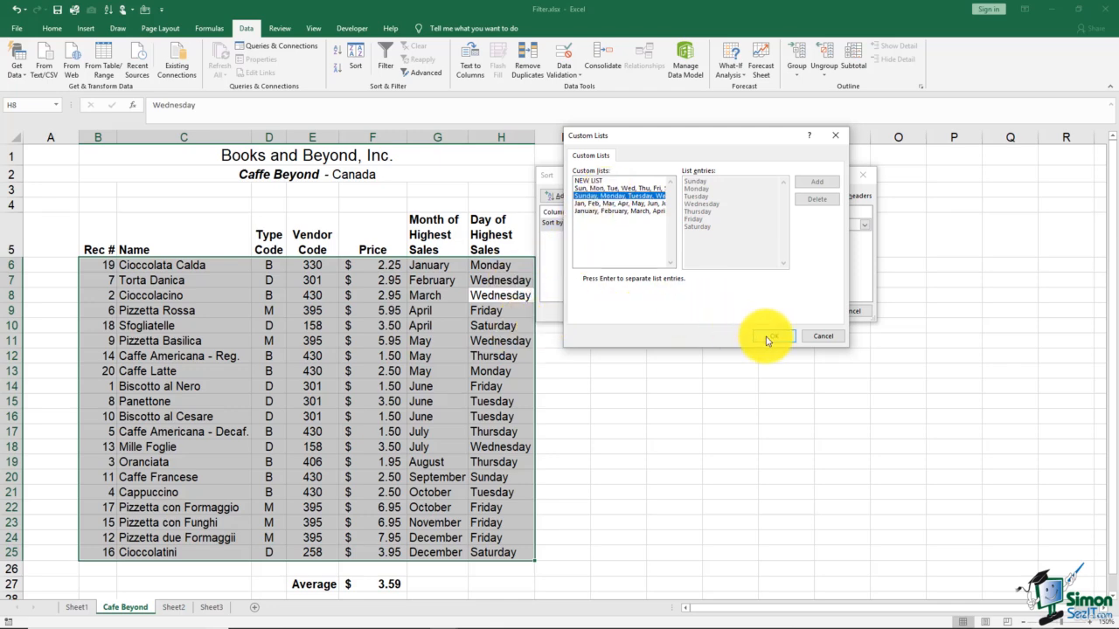
pyautogui.click(790, 312)
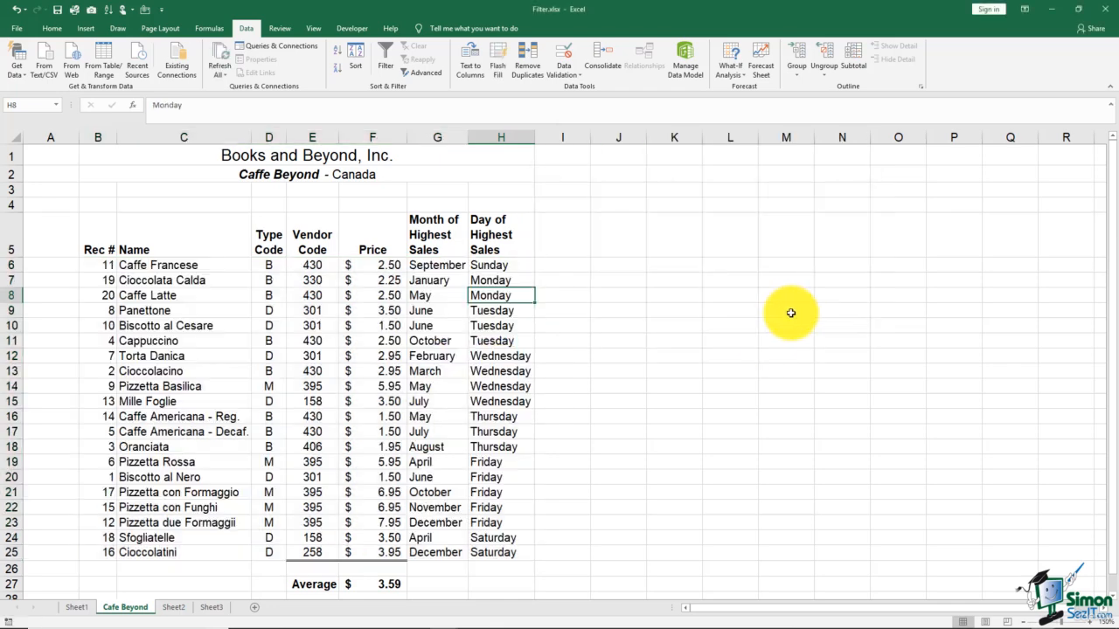